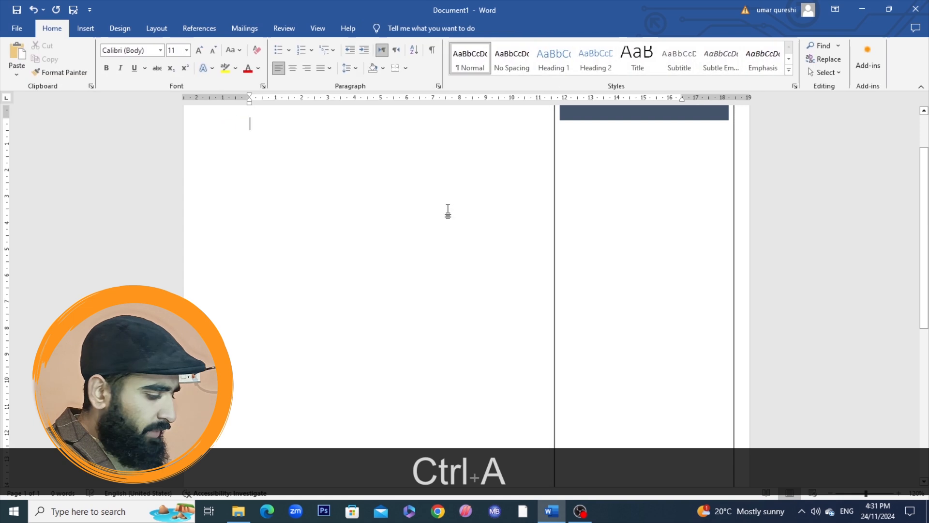
- Delete the sidebar text box so the document is blank
{"action": "key", "text": "ctrl+a"}
{"action": "key", "text": "Delete"}
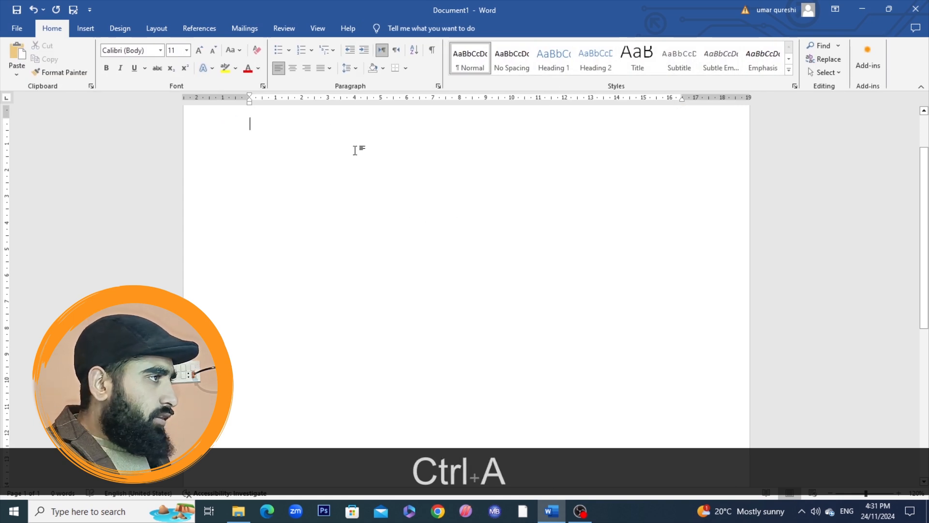
- Insert a Facet Quote text box and move it to the upper-left area of the page
{"action": "left_click", "coordinate": [86, 28]}
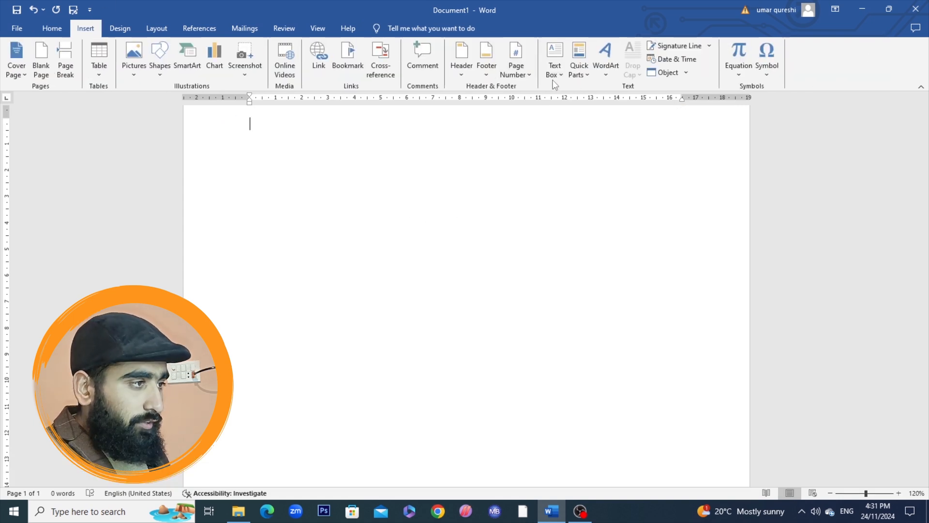
{"action": "left_click", "coordinate": [555, 67]}
{"action": "left_click", "coordinate": [740, 263]}
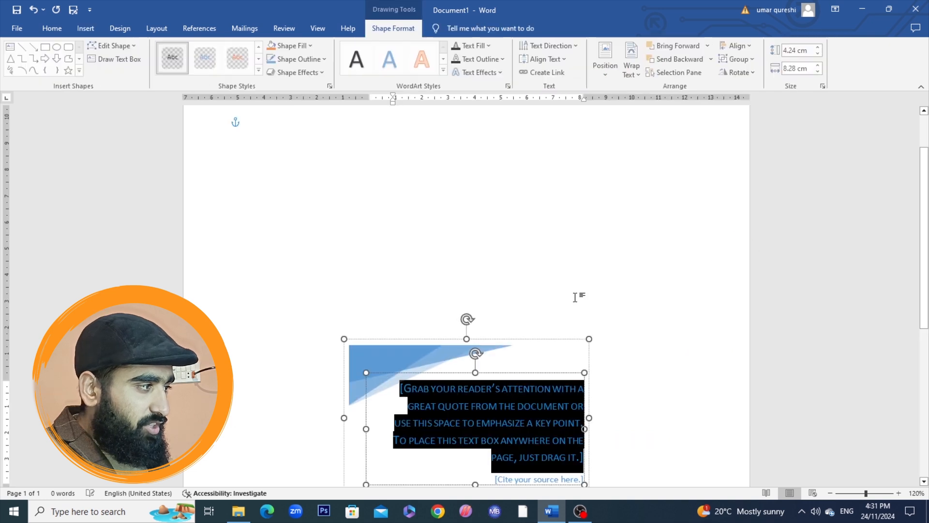
{"action": "left_click_drag", "start_coordinate": [367, 341], "coordinate": [230, 137]}
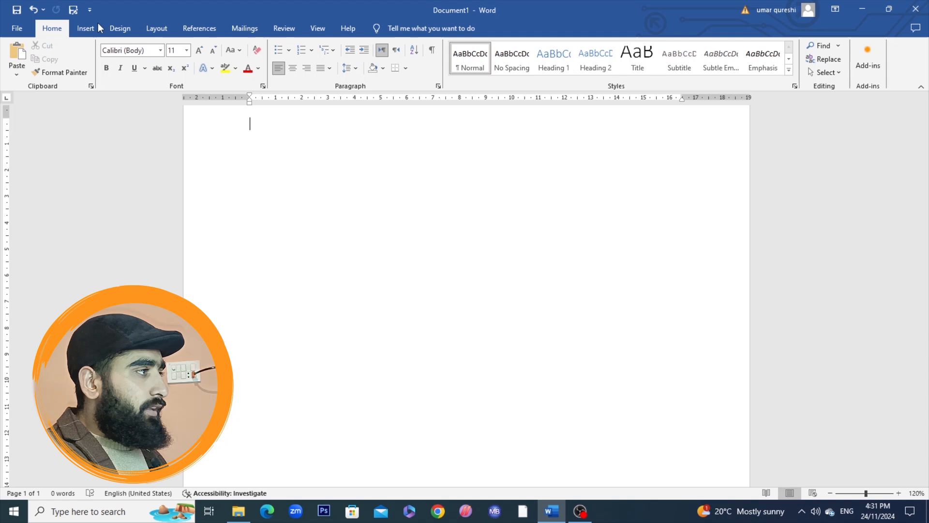
- Draw a text box about 17.4 cm wide and 2.91 cm high across the top of the page
{"action": "left_click", "coordinate": [85, 28]}
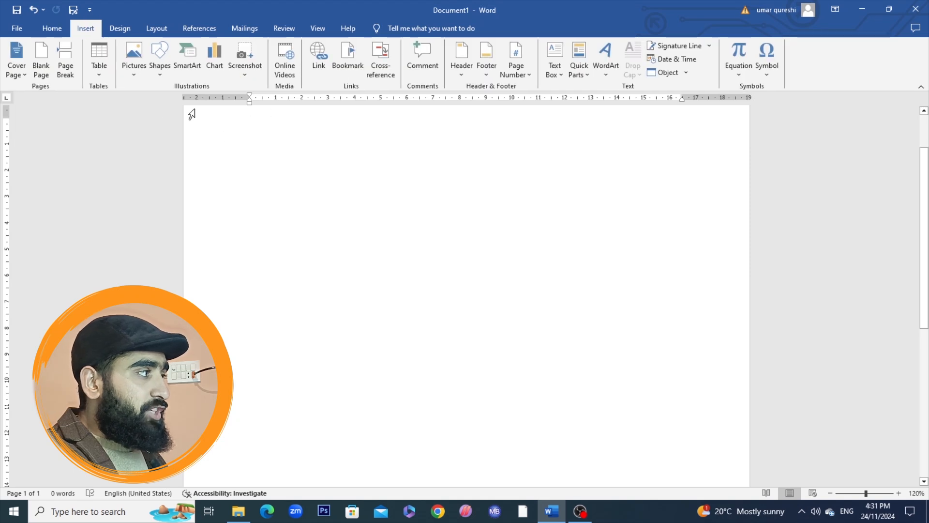
{"action": "left_click", "coordinate": [159, 68]}
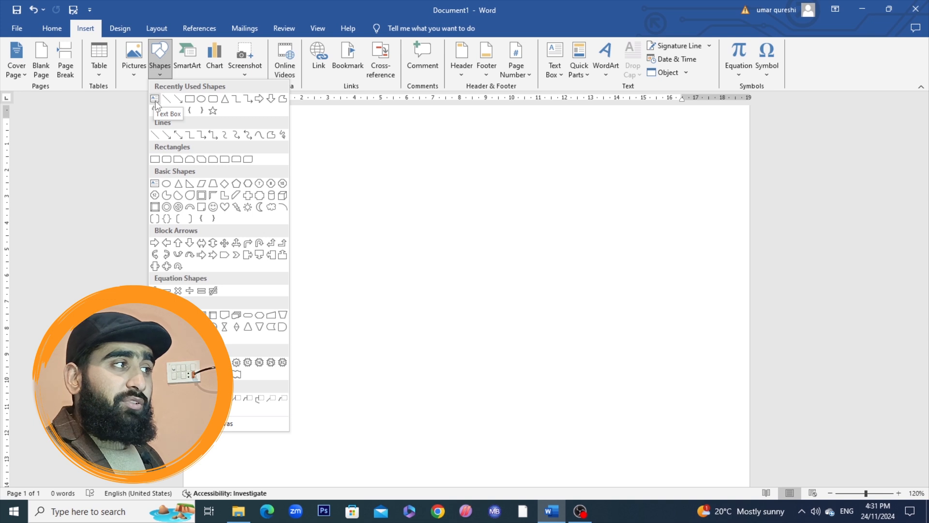
{"action": "left_click", "coordinate": [559, 77]}
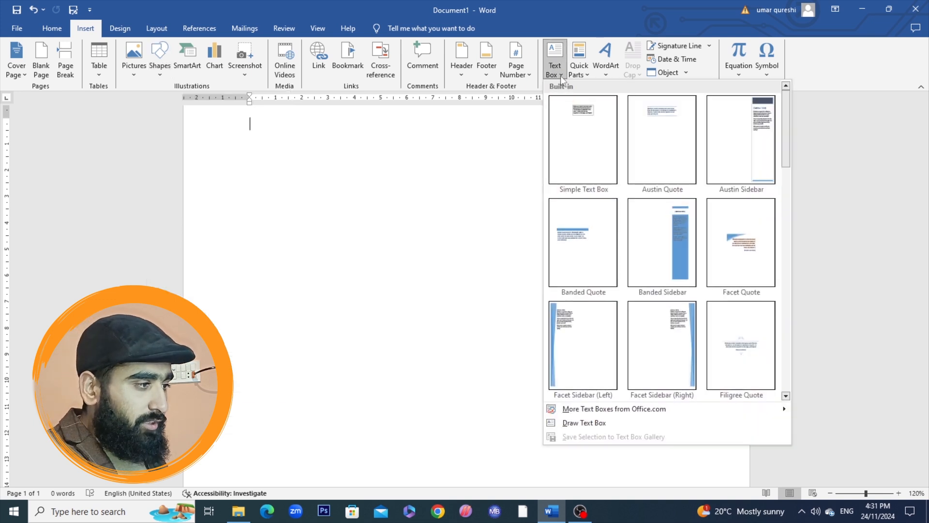
{"action": "left_click", "coordinate": [581, 423]}
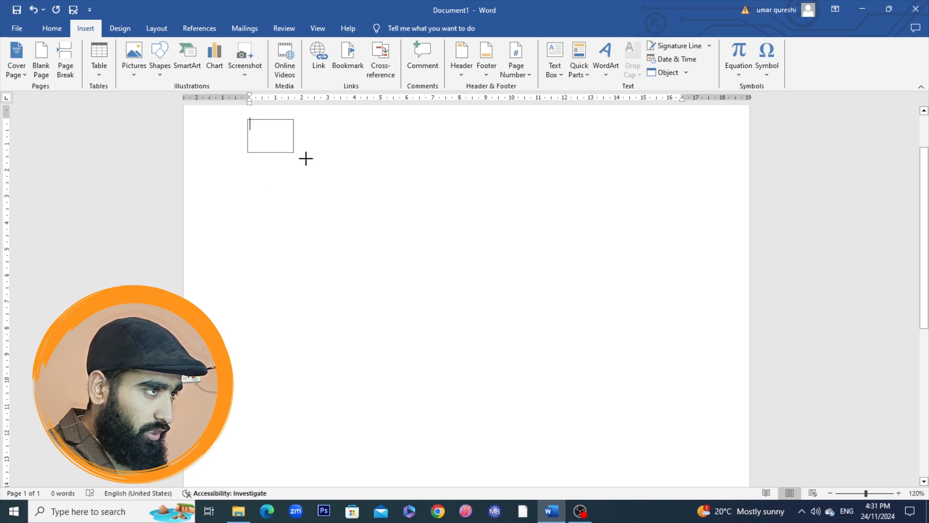
{"action": "left_click_drag", "start_coordinate": [704, 196], "coordinate": [706, 196]}
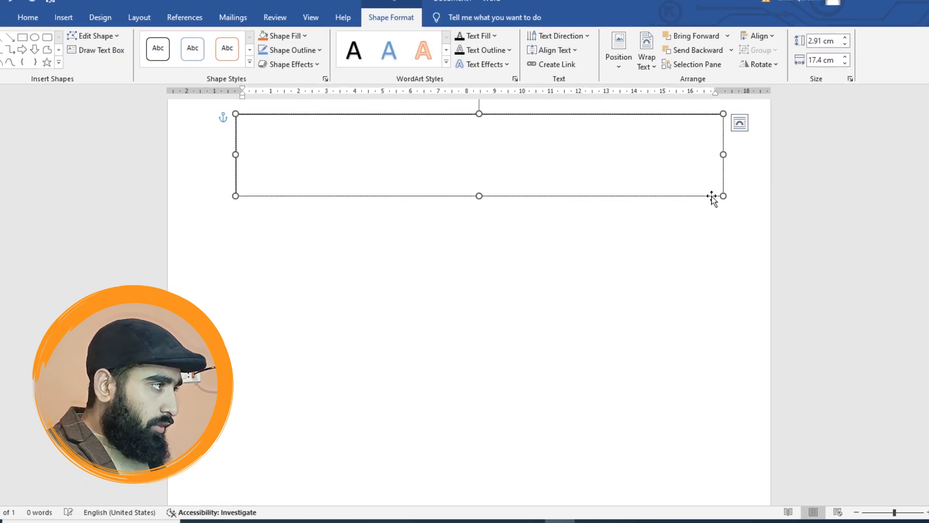
- Fill the wide text box with sample text using =rand(50) and stretch the box down the page
{"action": "type", "text": "=rand"}
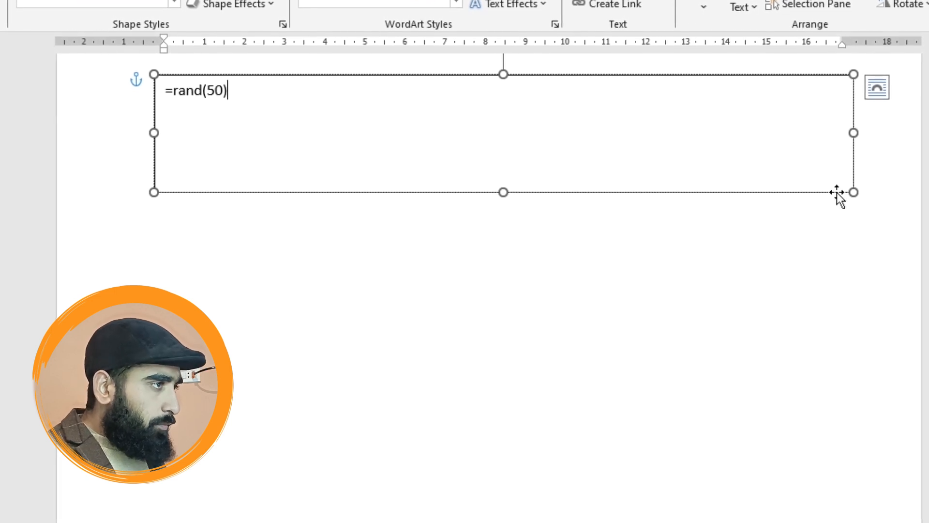
{"action": "type", "text": "(50)"}
{"action": "key", "text": "Return"}
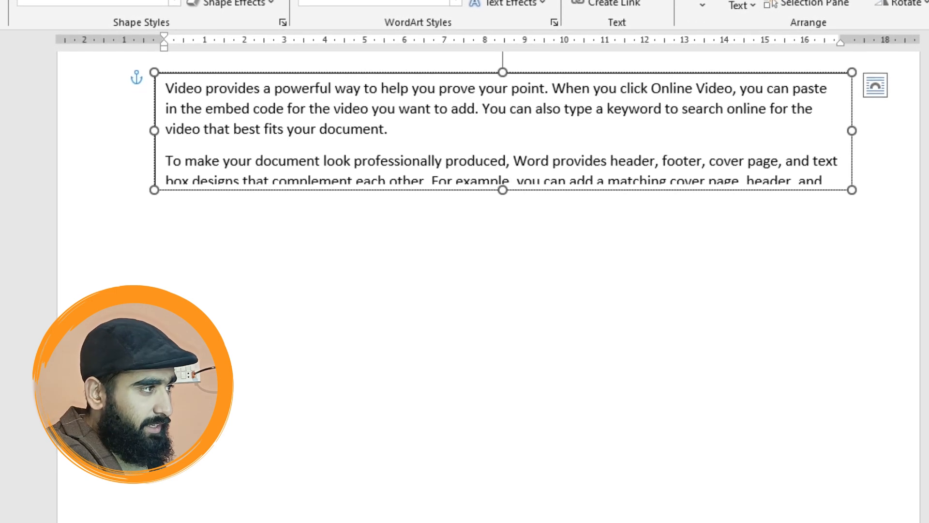
{"action": "left_click", "coordinate": [660, 294]}
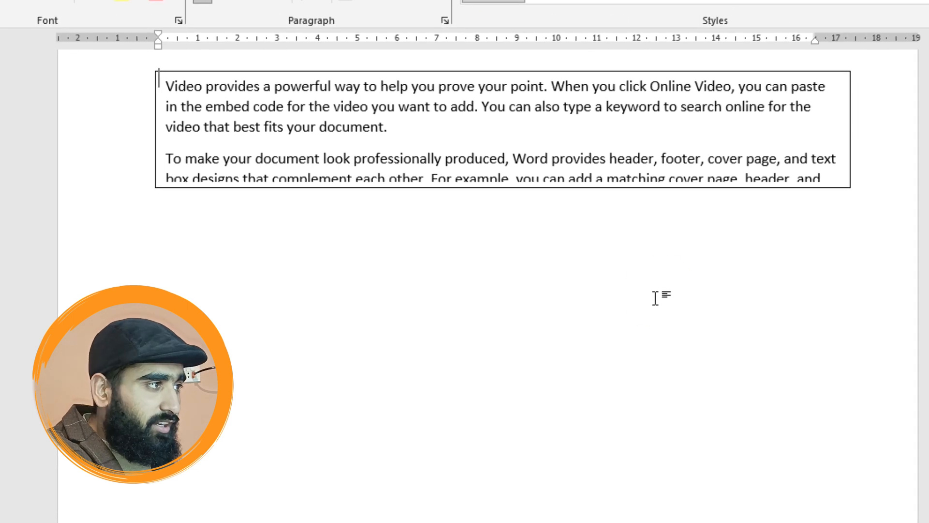
{"action": "left_click", "coordinate": [659, 150]}
{"action": "left_click_drag", "start_coordinate": [494, 208], "coordinate": [479, 520]}
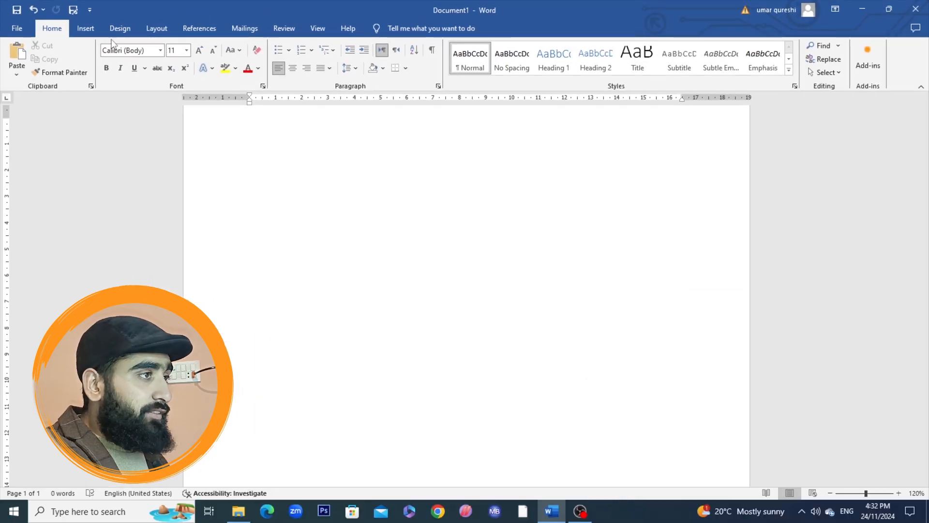
- Draw a text box about 1.79 cm wide and 1.35 cm high at the page's upper left, containing the letter C
{"action": "left_click", "coordinate": [85, 28]}
{"action": "left_click", "coordinate": [551, 69]}
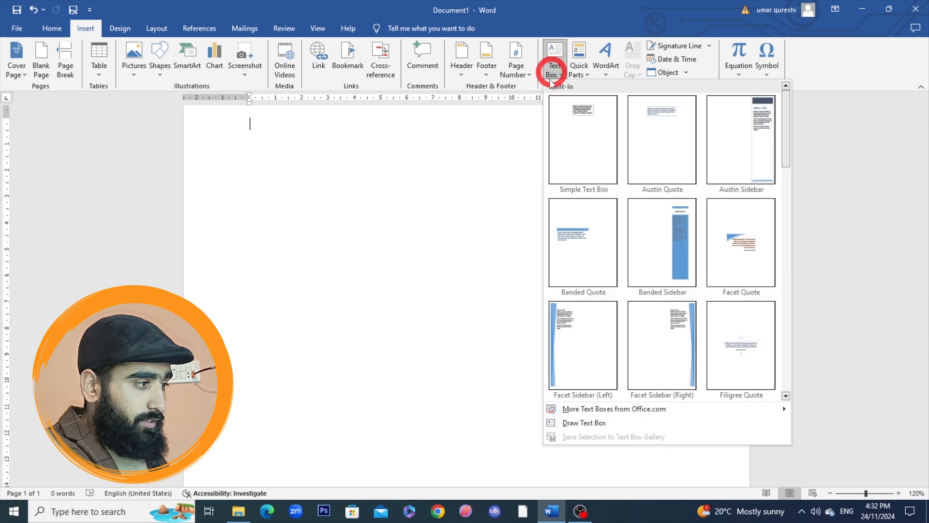
{"action": "left_click", "coordinate": [585, 422]}
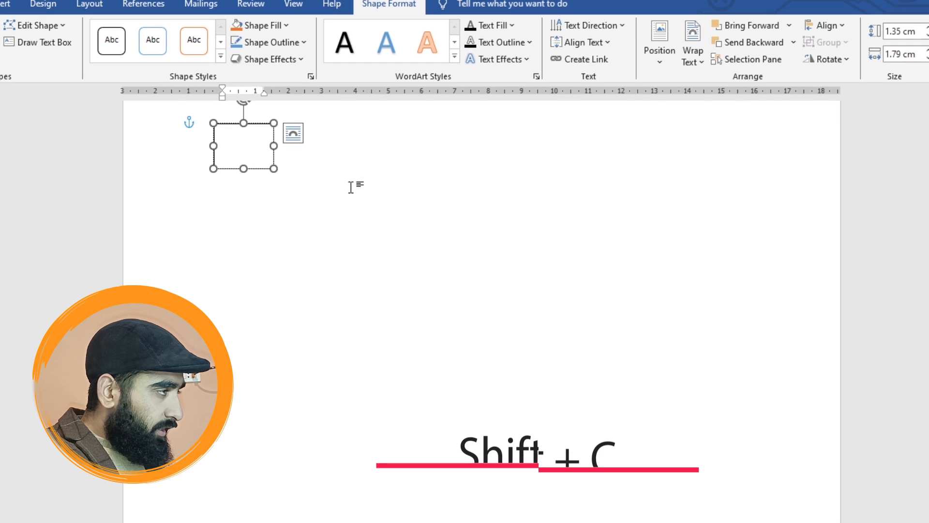
{"action": "type", "text": "C"}
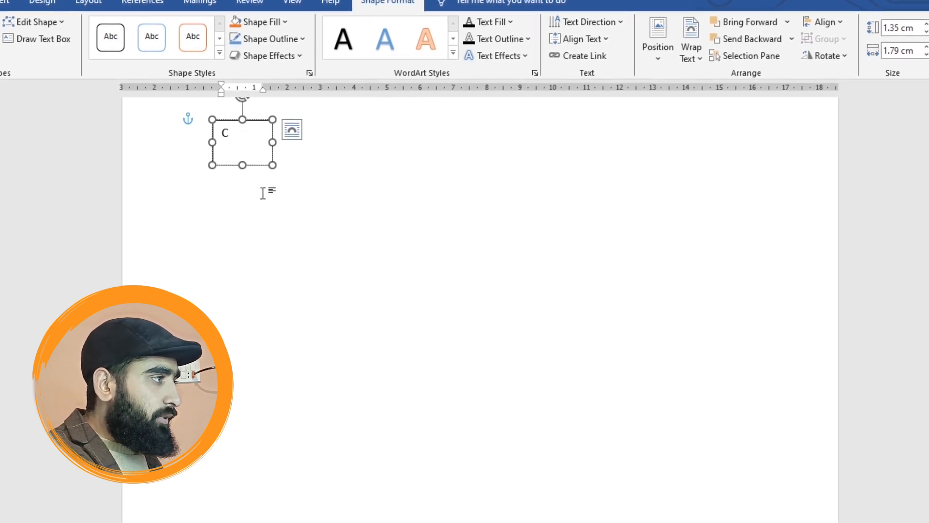
- Style the C as blue WordArt text at size 24 and resize its box to about 1.55 cm wide by 1.79 cm high
{"action": "left_click_drag", "start_coordinate": [272, 164], "coordinate": [238, 146]}
{"action": "double_click", "coordinate": [228, 137]}
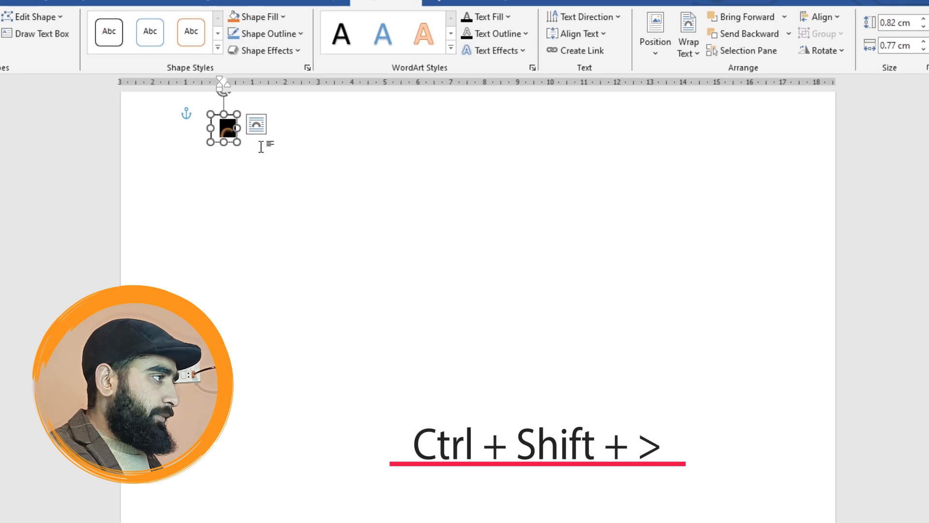
{"action": "left_click_drag", "start_coordinate": [240, 146], "coordinate": [262, 174]}
{"action": "left_click", "coordinate": [241, 140]}
{"action": "left_click", "coordinate": [307, 170]}
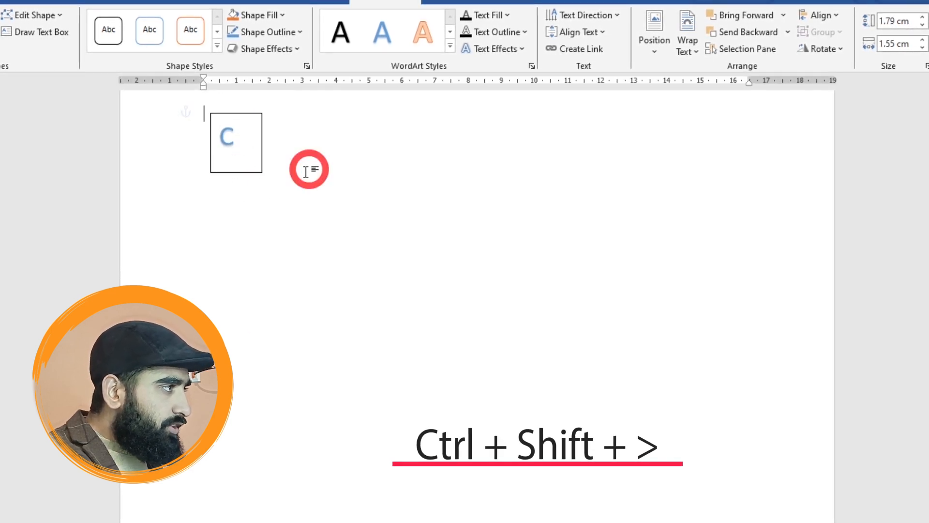
- Remove the fill and the outline from the text box containing the C
{"action": "left_click", "coordinate": [250, 140]}
{"action": "left_click", "coordinate": [263, 125]}
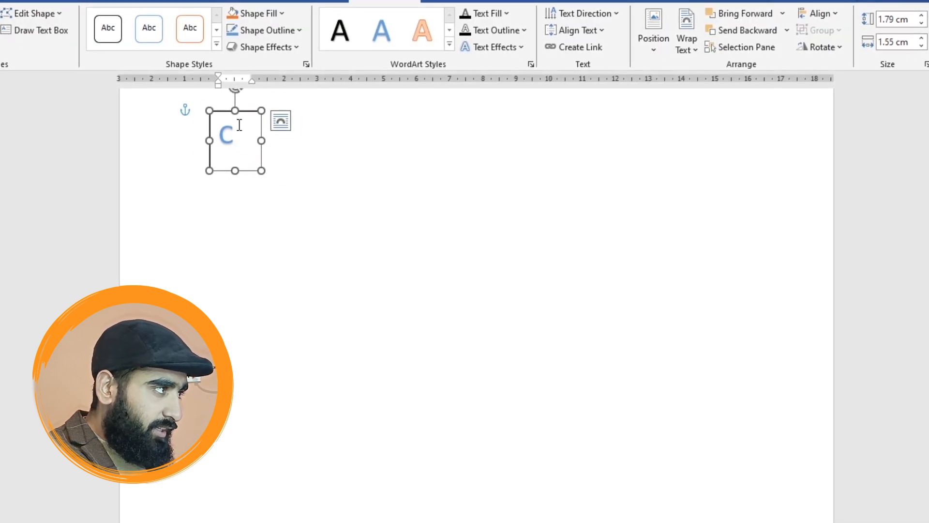
{"action": "left_click", "coordinate": [259, 123]}
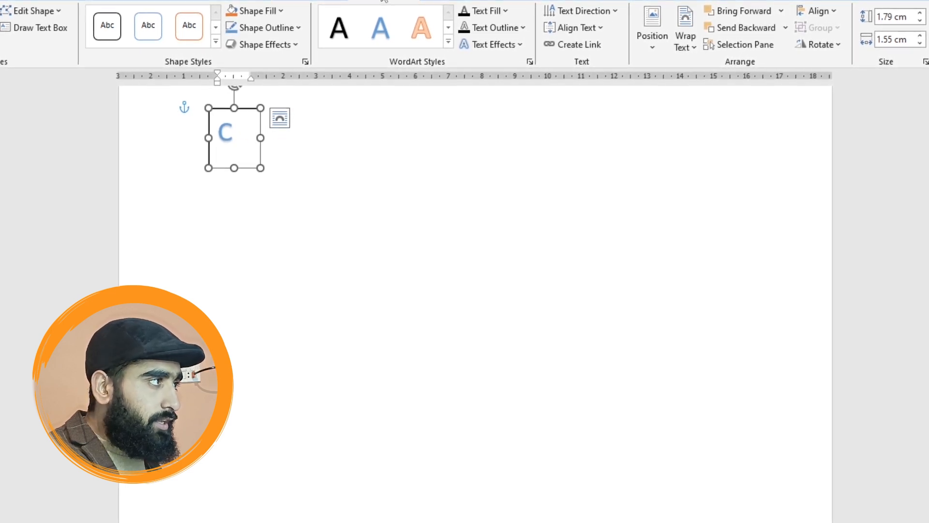
{"action": "left_click", "coordinate": [281, 11]}
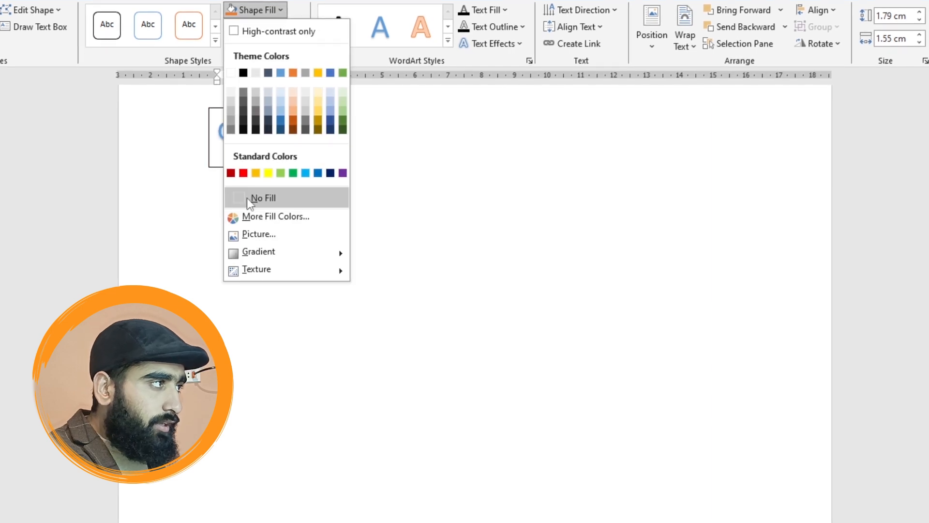
{"action": "left_click", "coordinate": [232, 198]}
{"action": "left_click", "coordinate": [297, 26]}
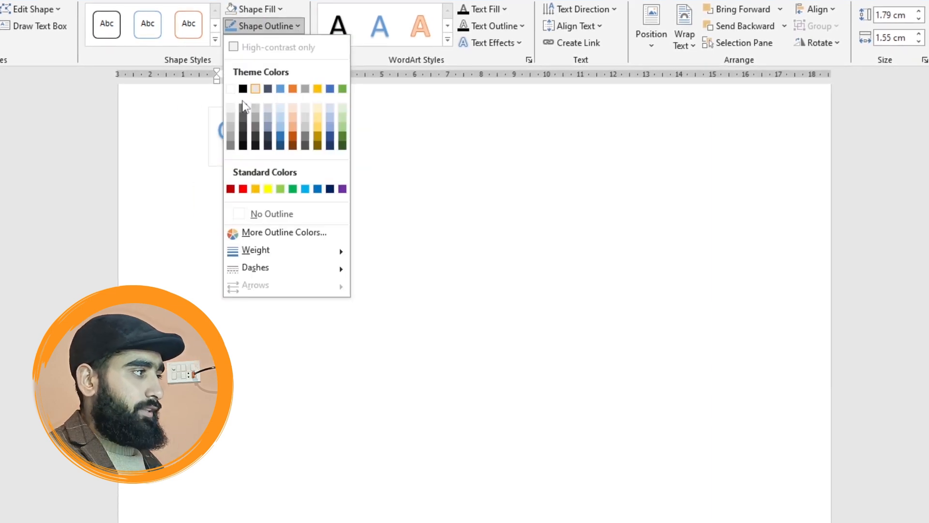
{"action": "left_click", "coordinate": [242, 212]}
{"action": "left_click", "coordinate": [280, 164]}
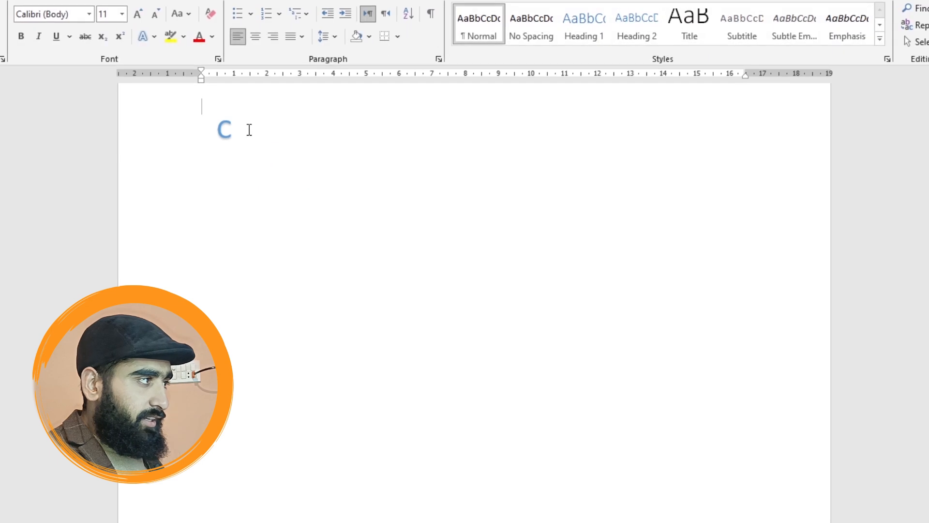
- Duplicate the C text box by its border selection and undo the duplication
{"action": "left_click", "coordinate": [253, 139]}
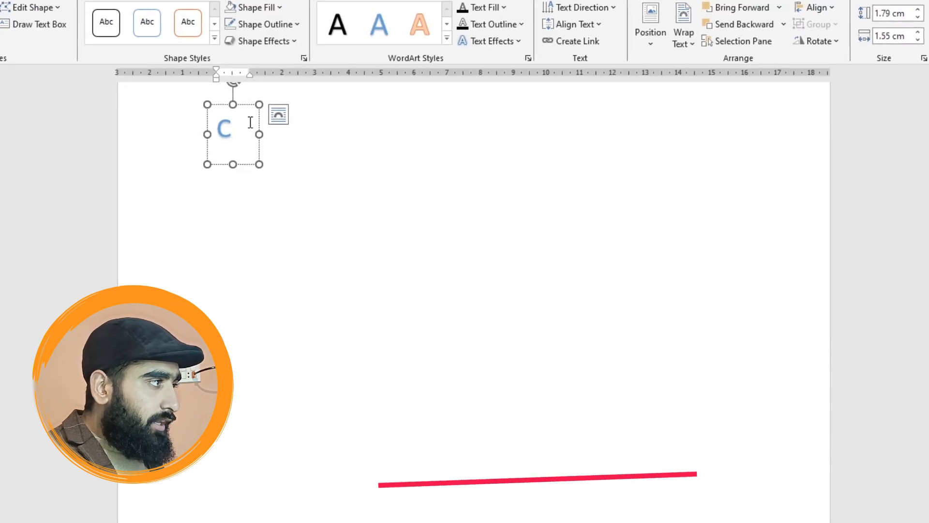
{"action": "left_click", "coordinate": [259, 114]}
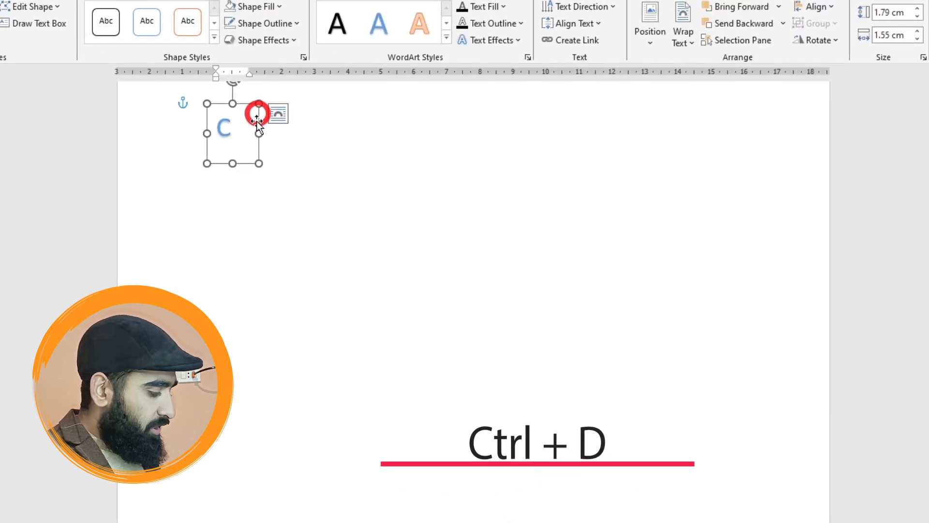
{"action": "key", "text": "ctrl+d"}
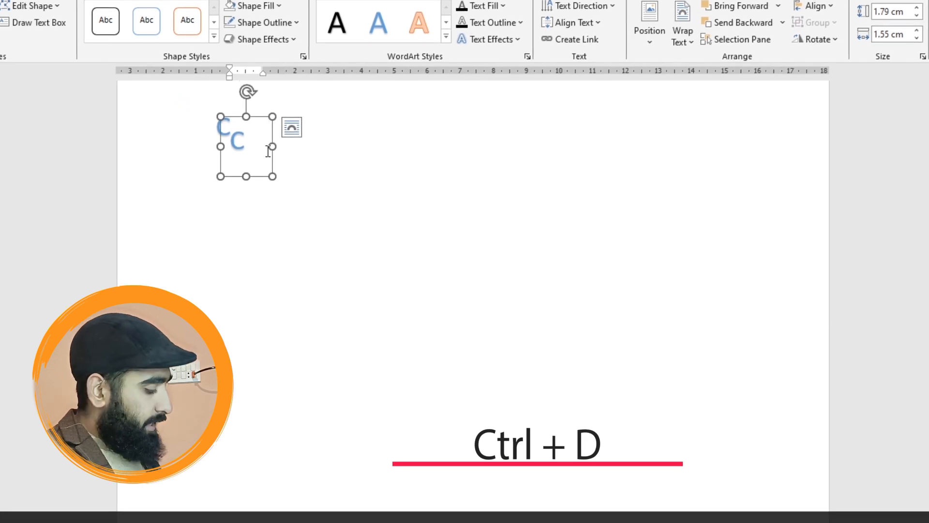
{"action": "key", "text": "ctrl+z"}
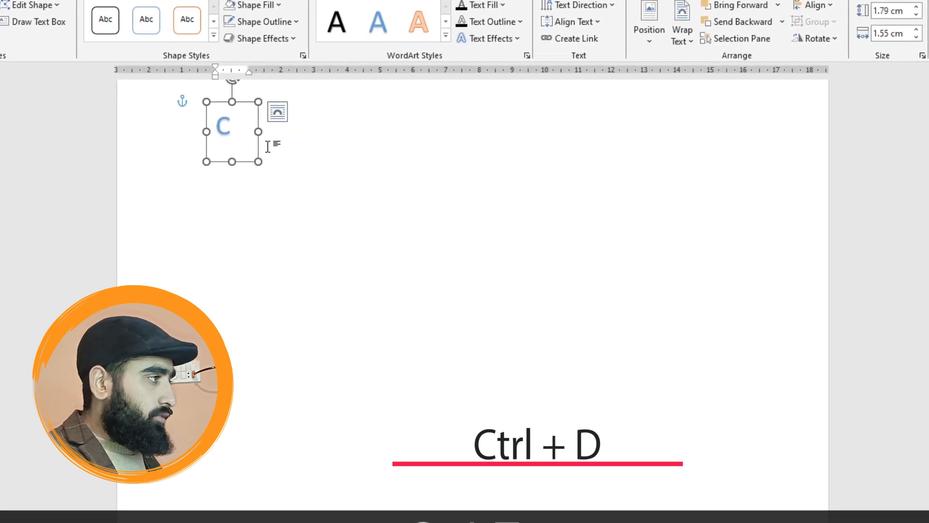
- Try to duplicate the C text box with the cursor inside its text, and dismiss the Font dialog
{"action": "left_click", "coordinate": [231, 125]}
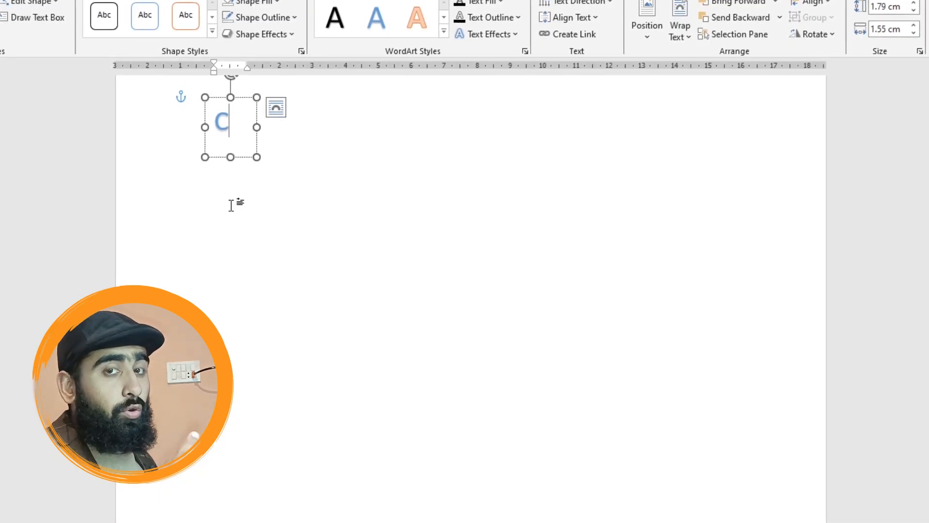
{"action": "key", "text": "ctrl+d"}
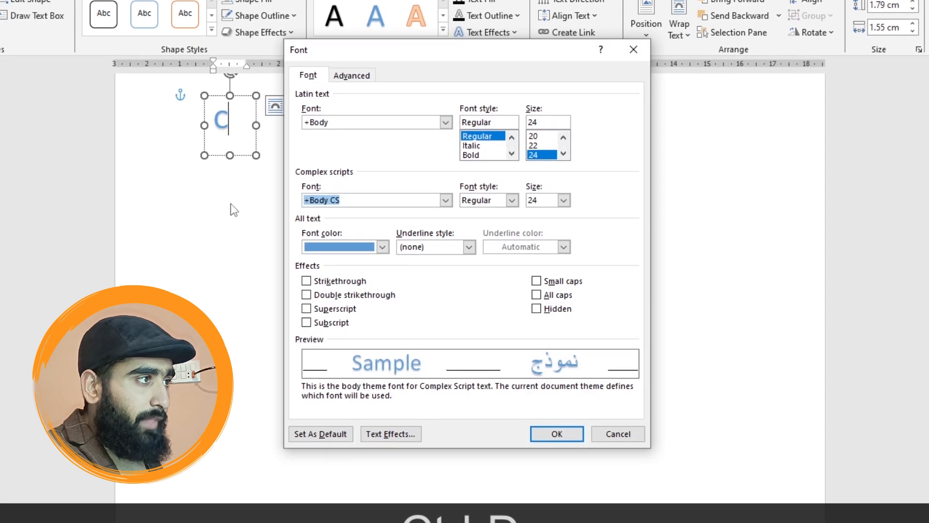
{"action": "left_click", "coordinate": [632, 57]}
- Duplicate the C text box and replace the letter in the copy with V
{"action": "left_click", "coordinate": [256, 113]}
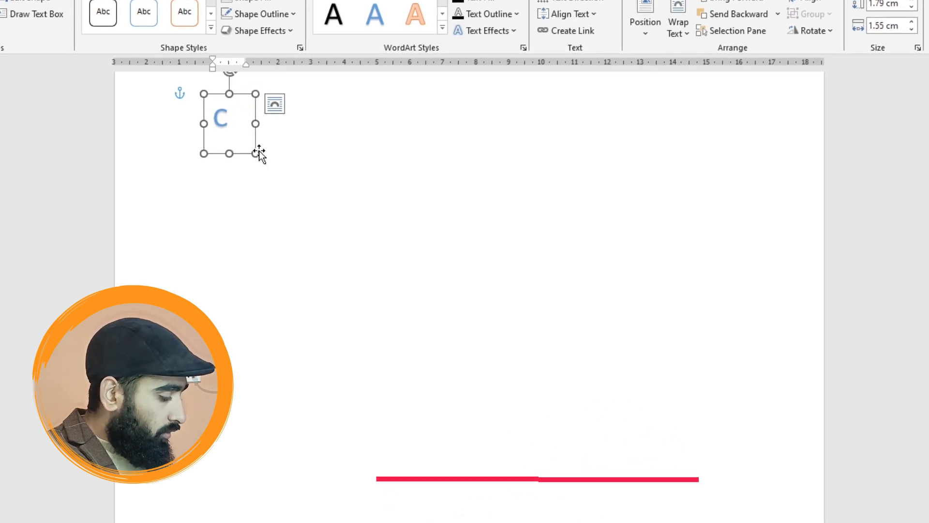
{"action": "key", "text": "ctrl+d"}
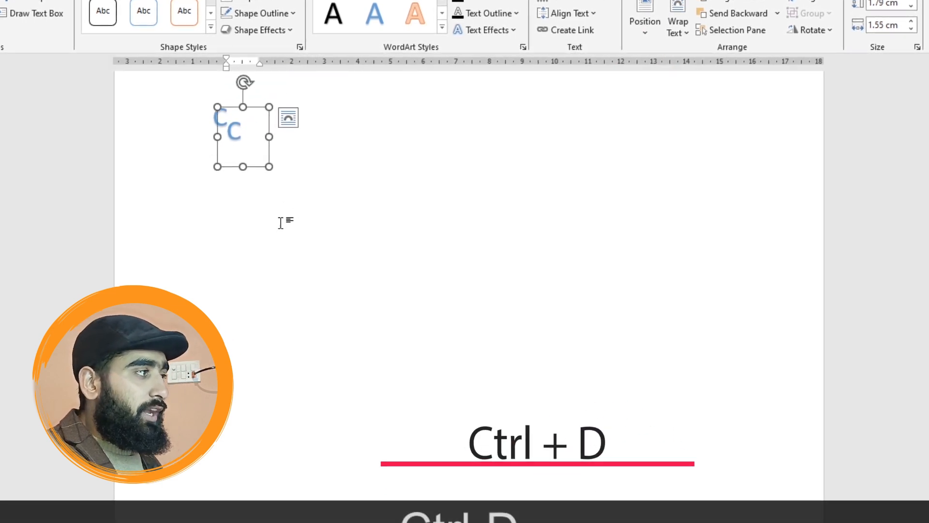
{"action": "double_click", "coordinate": [236, 132]}
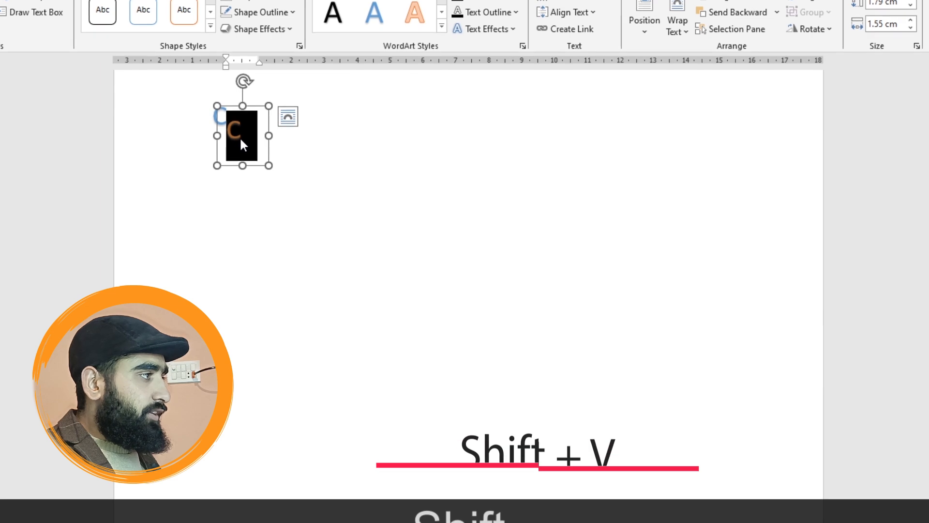
{"action": "type", "text": "V"}
- Move the V text box up and to the left so the V overlaps the C, forming a CV monogram
{"action": "left_click", "coordinate": [268, 127]}
{"action": "left_click", "coordinate": [251, 122]}
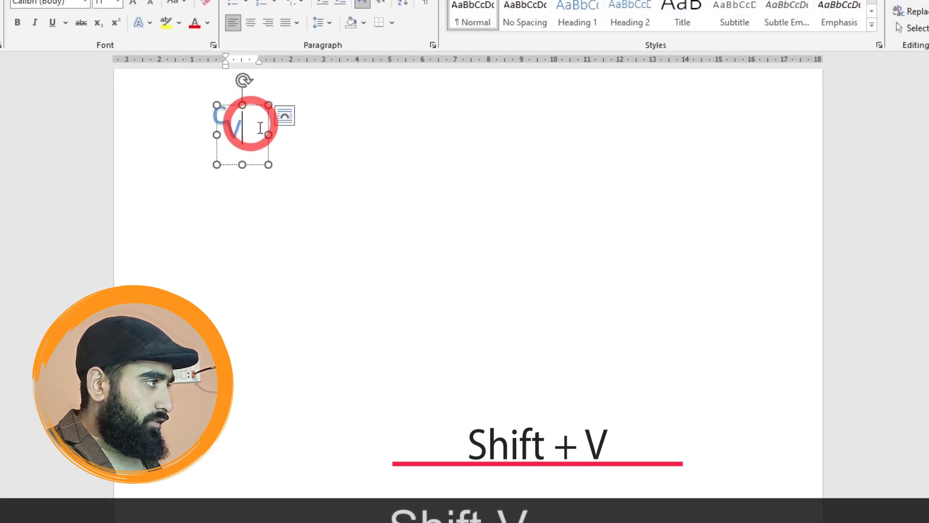
{"action": "left_click_drag", "start_coordinate": [262, 116], "coordinate": [263, 114]}
{"action": "left_click", "coordinate": [333, 244]}
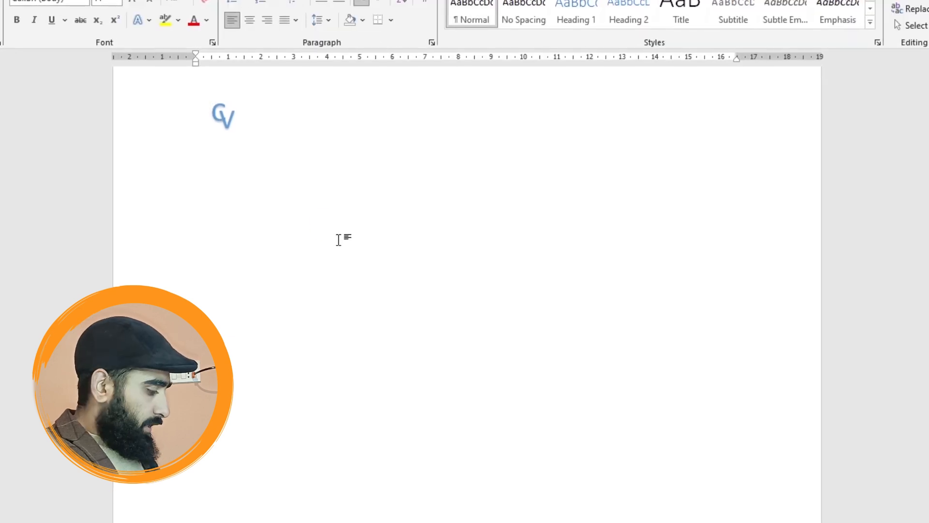
- Clear the entire document, including the overlapping C and V text boxes
{"action": "key", "text": "ctrl+a"}
{"action": "key", "text": "Delete"}
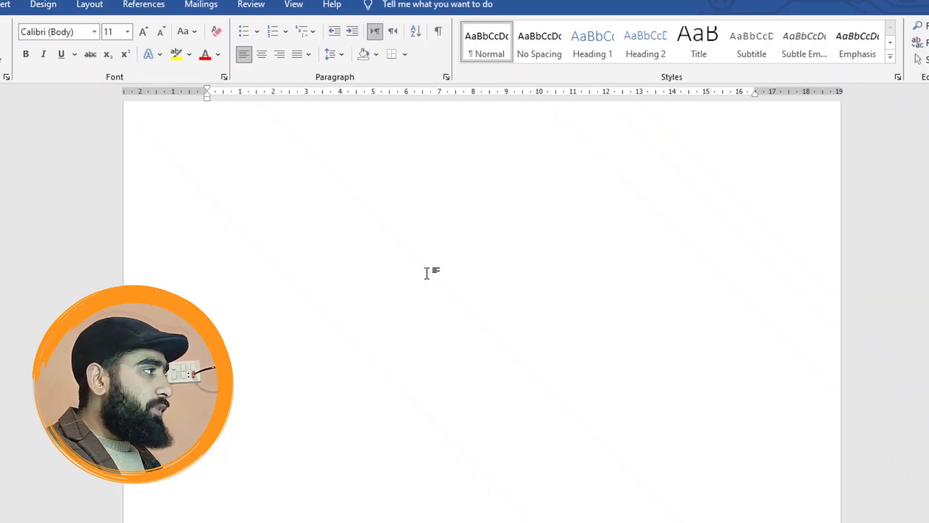
- Draw a wide, shallow text box across the top of the empty page
{"action": "left_click", "coordinate": [7, 5]}
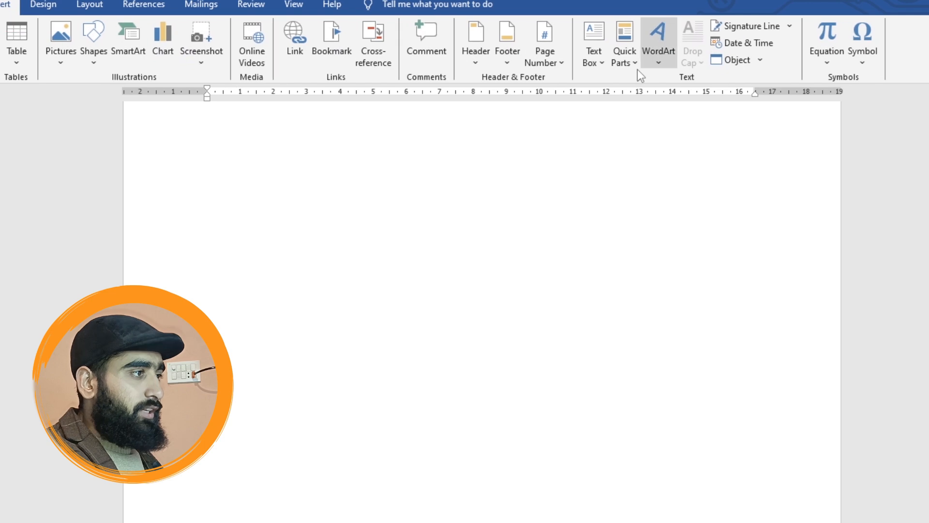
{"action": "left_click", "coordinate": [594, 55]}
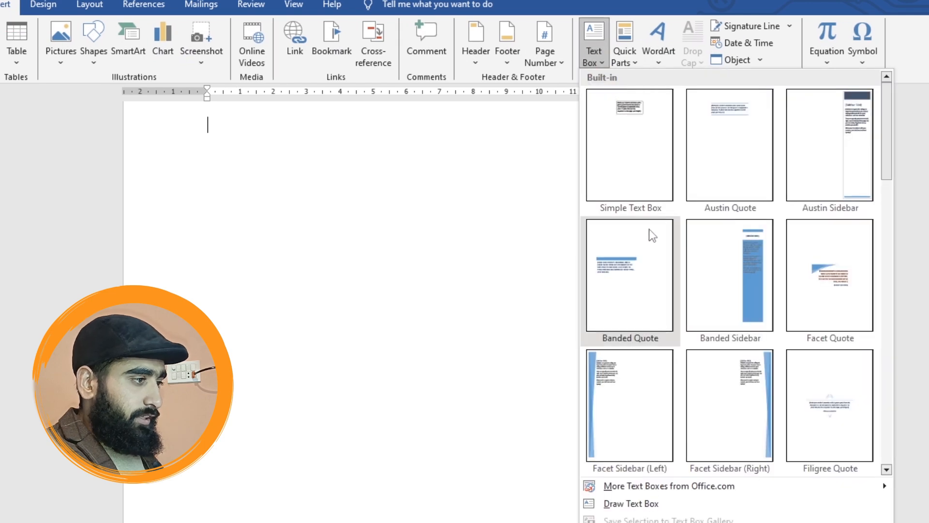
{"action": "left_click", "coordinate": [616, 503]}
{"action": "left_click_drag", "start_coordinate": [204, 124], "coordinate": [783, 167]}
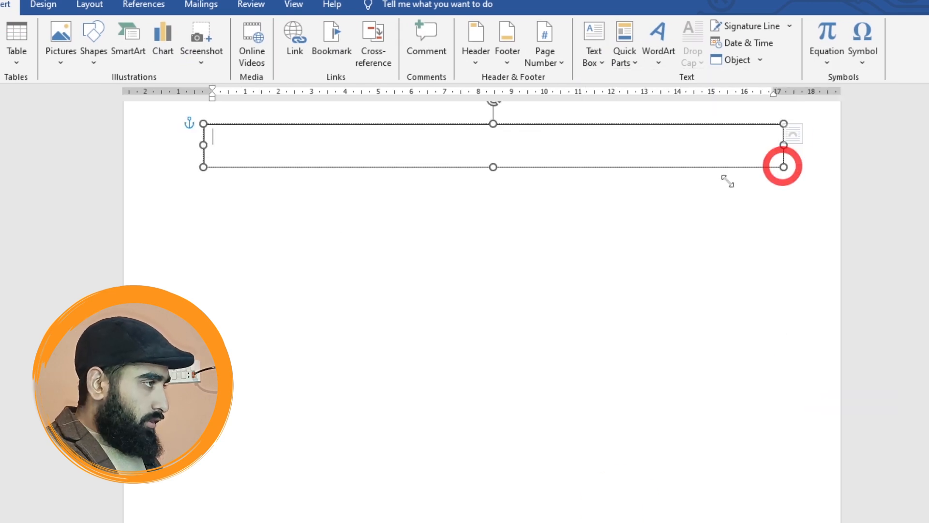
- Enter "Professional Skills and Tech Academy Mandian" in the text box
{"action": "type", "text": "The"}
{"action": "key", "text": "BackSpace"}
{"action": "key", "text": "BackSpace"}
{"action": "key", "text": "BackSpace"}
{"action": "key", "text": "BackSpace"}
{"action": "type", "text": "Professional Skills and Tech Academy Mandian"}
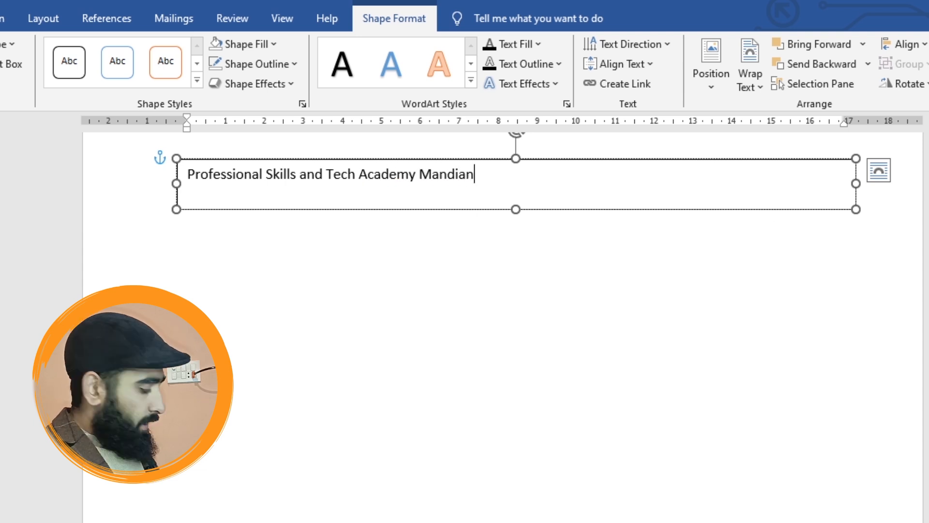
- Enlarge all the text in the box by several font size increments, keeping it on one line
{"action": "key", "text": "ctrl+a"}
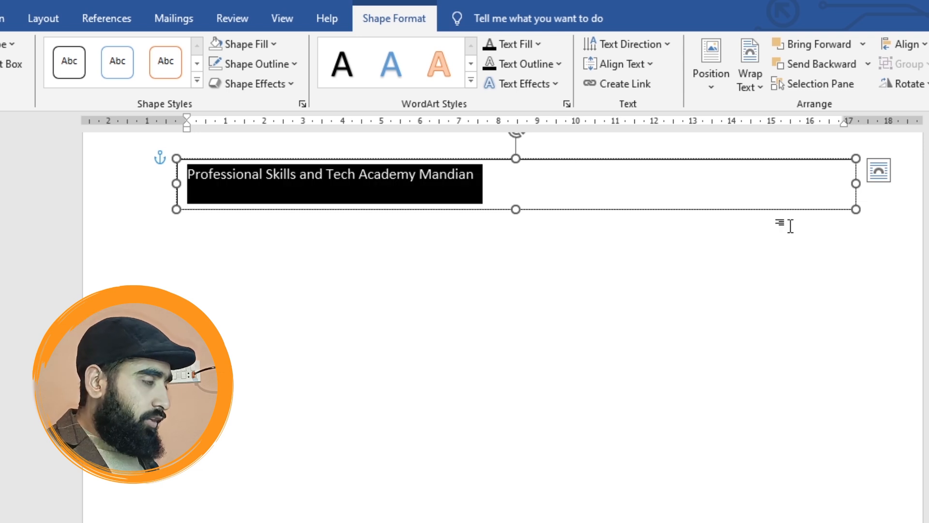
{"action": "key", "text": "ctrl+shift+period"}
{"action": "key", "text": "ctrl+shift+period"}
{"action": "key", "text": "ctrl+shift+period"}
{"action": "key", "text": "ctrl+shift+period"}
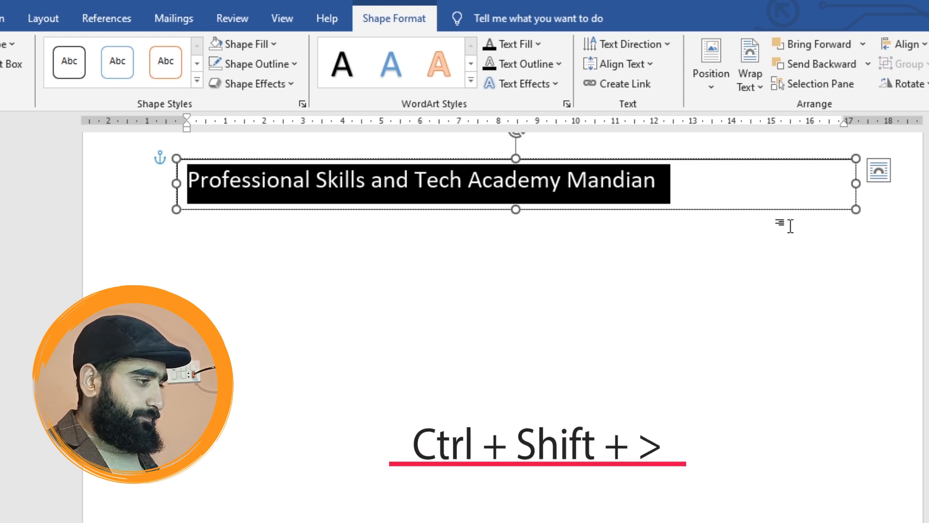
{"action": "key", "text": "ctrl+shift+period"}
{"action": "key", "text": "ctrl+shift+period"}
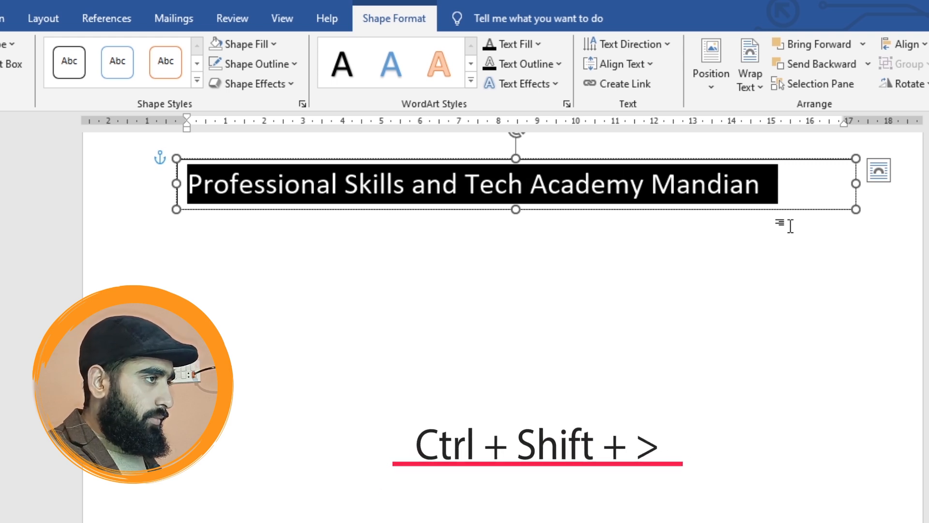
{"action": "left_click", "coordinate": [715, 291]}
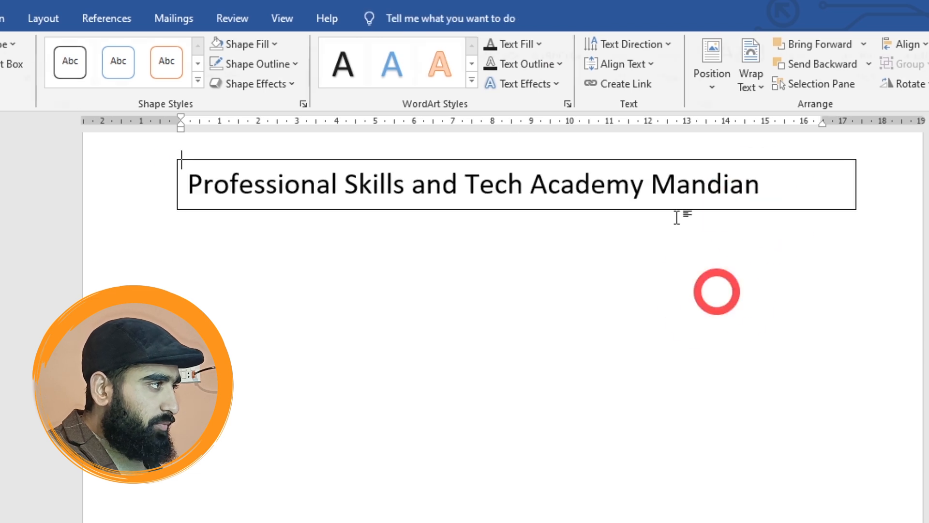
- Apply the bold blue WordArt style with a hard shadow to the heading text and enlarge it to size 24
{"action": "left_click_drag", "start_coordinate": [759, 186], "coordinate": [240, 180]}
{"action": "left_click", "coordinate": [394, 18]}
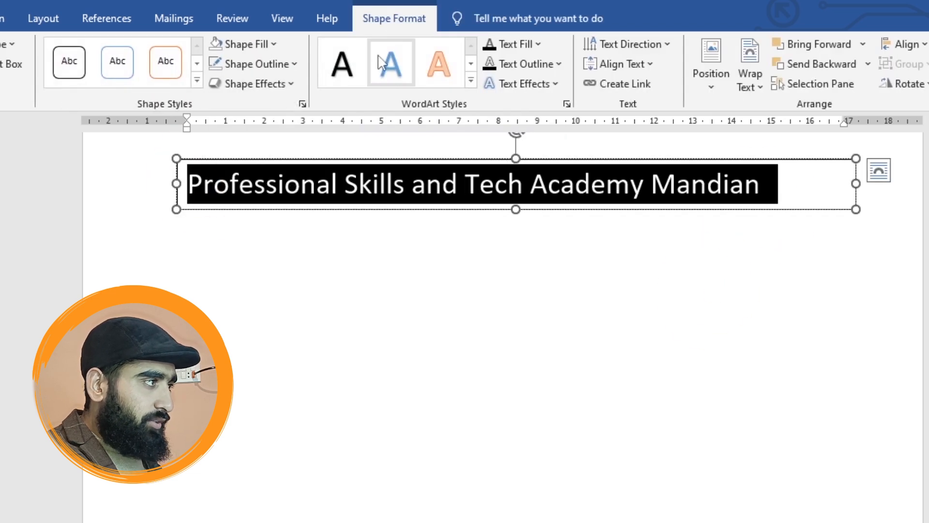
{"action": "left_click", "coordinate": [391, 65]}
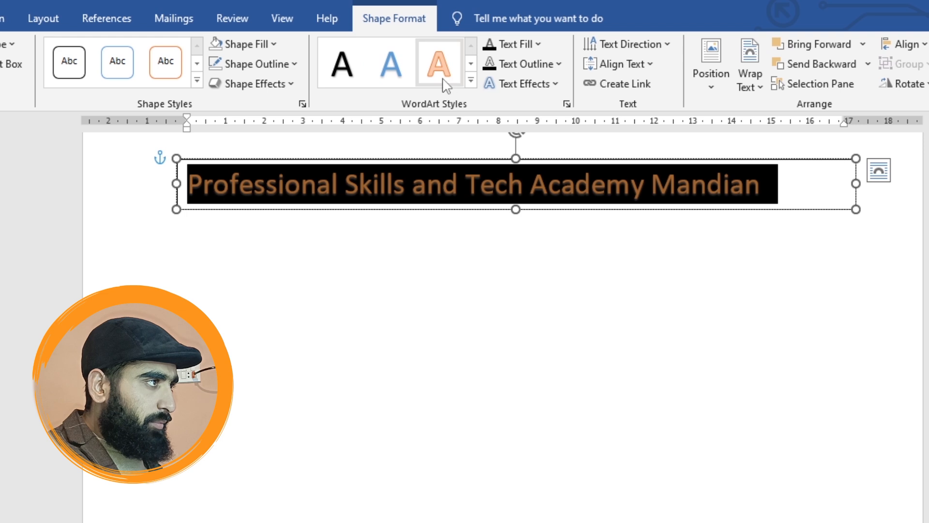
{"action": "left_click", "coordinate": [471, 80]}
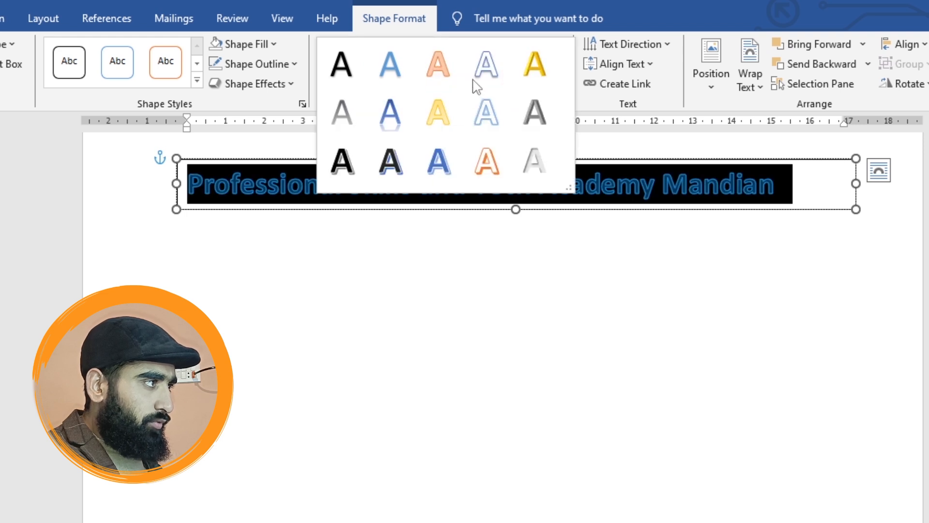
{"action": "left_click", "coordinate": [438, 162]}
{"action": "left_click", "coordinate": [603, 311]}
{"action": "left_click_drag", "start_coordinate": [777, 183], "coordinate": [239, 207]}
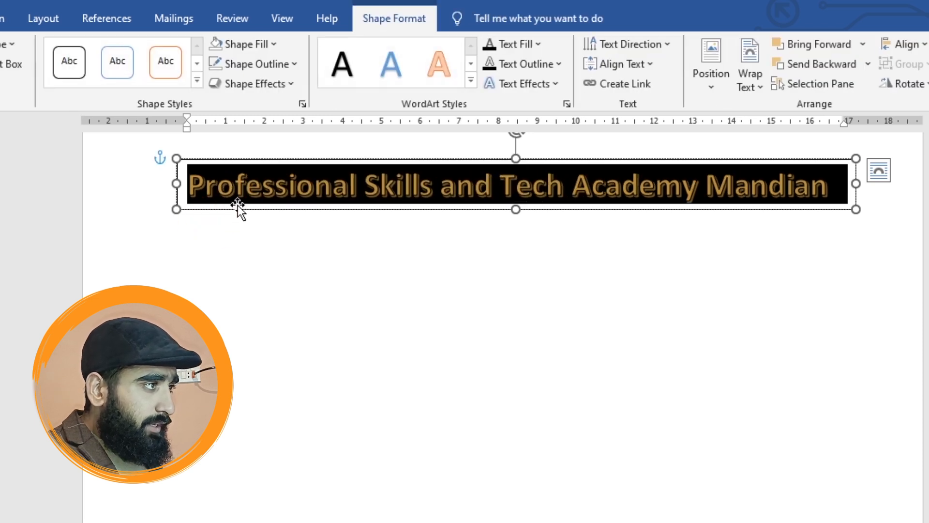
{"action": "left_click", "coordinate": [402, 321]}
- Apply the arch transform from the Follow Path text effects to the heading's text box
{"action": "left_click", "coordinate": [476, 209]}
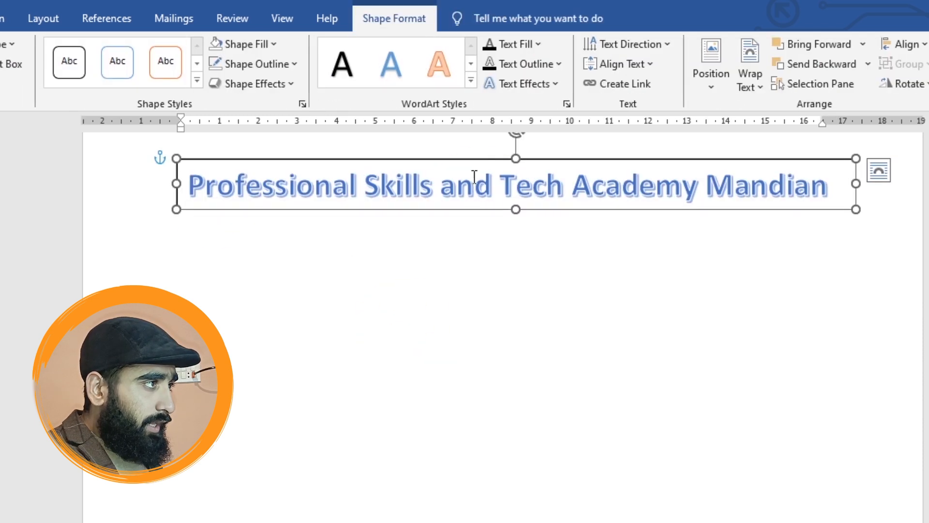
{"action": "left_click", "coordinate": [554, 85]}
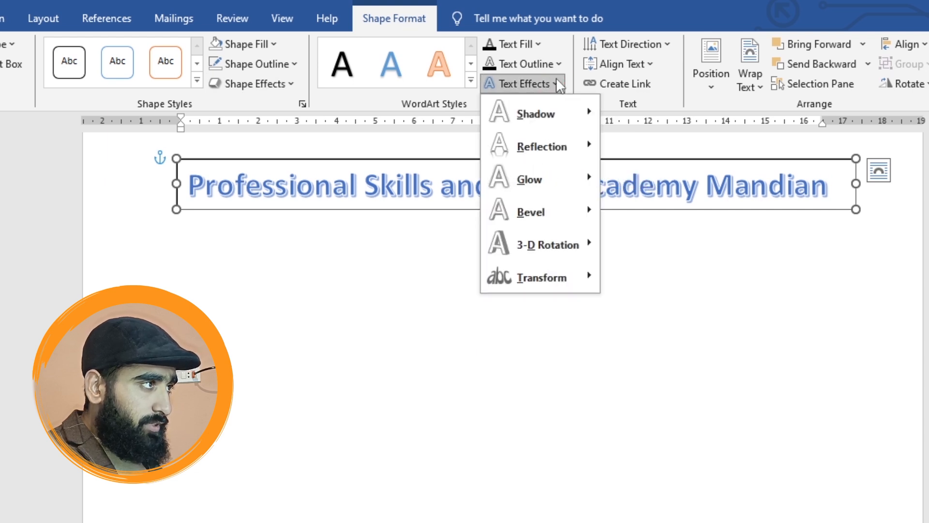
{"action": "left_click", "coordinate": [555, 80]}
{"action": "left_click", "coordinate": [557, 82]}
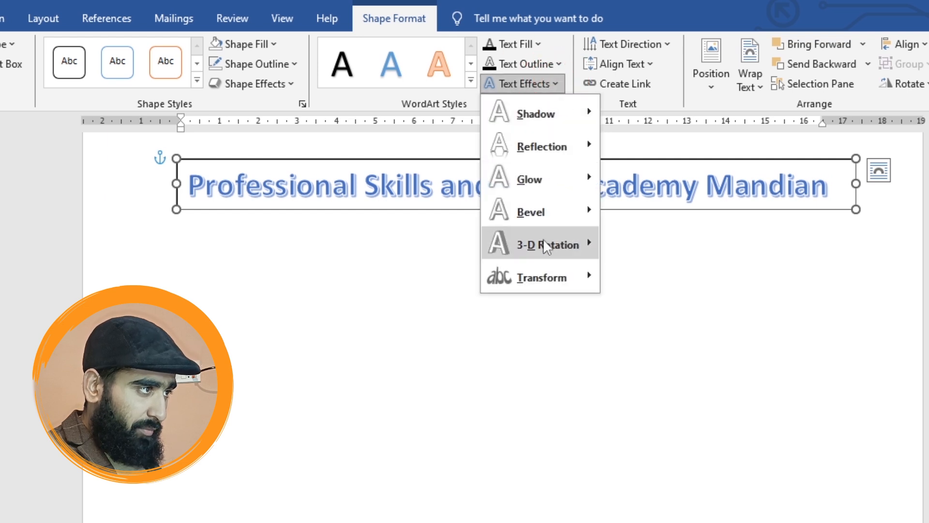
{"action": "mouse_move", "coordinate": [556, 283]}
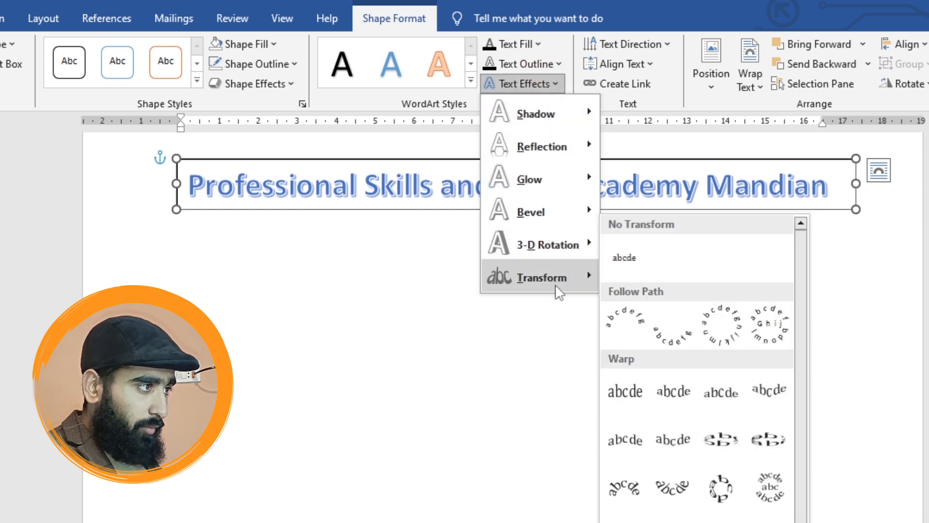
{"action": "left_click", "coordinate": [628, 327]}
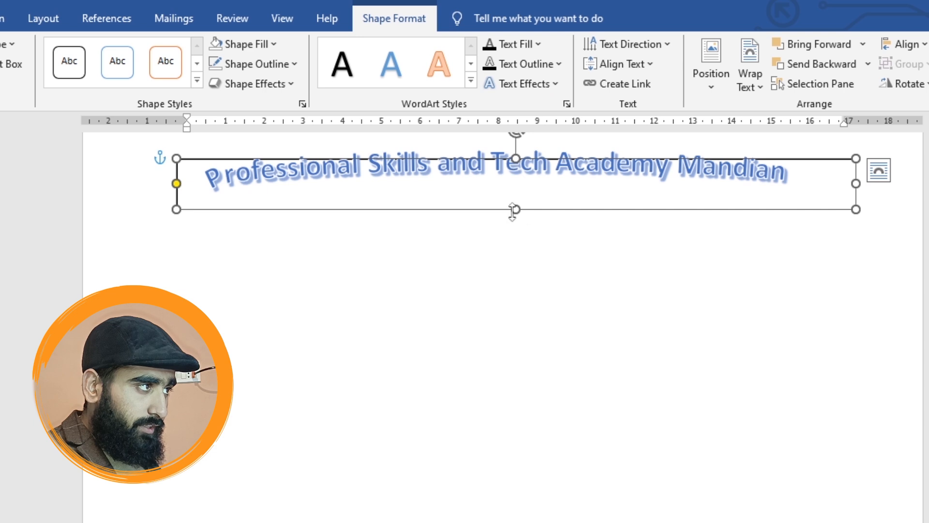
- Stretch the text box far down the page to deepen the curve of the arched heading
{"action": "left_click_drag", "start_coordinate": [514, 209], "coordinate": [491, 522]}
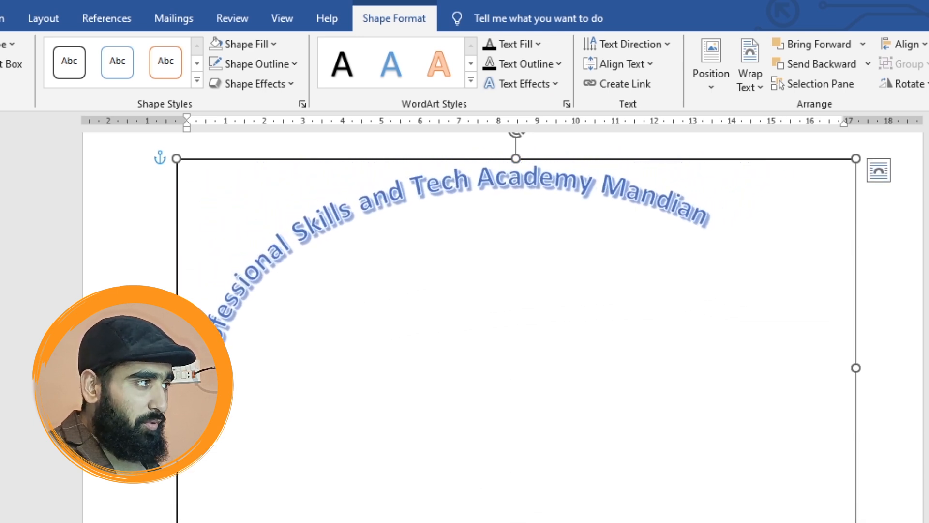
{"action": "left_click", "coordinate": [490, 395]}
{"action": "left_click", "coordinate": [922, 370]}
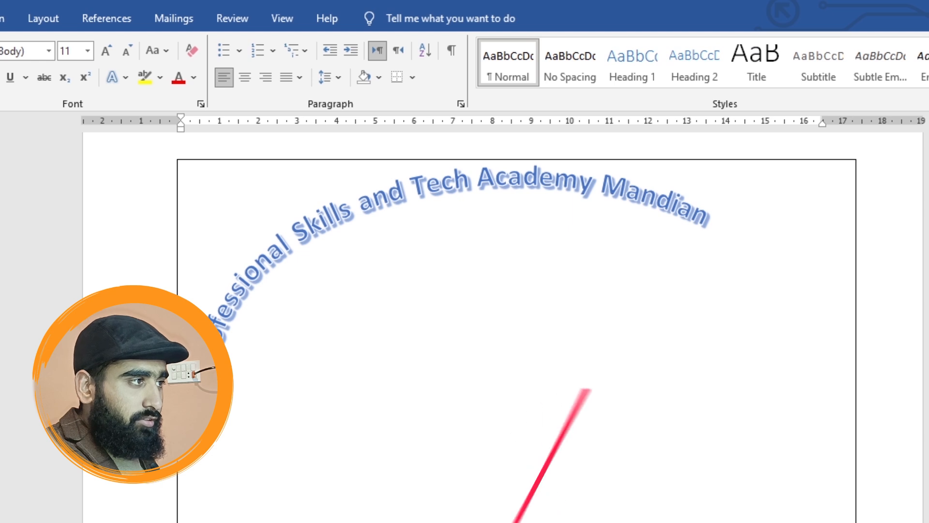
- Centre the arched heading text within its text box
{"action": "left_click", "coordinate": [649, 211]}
{"action": "key", "text": "ctrl+e"}
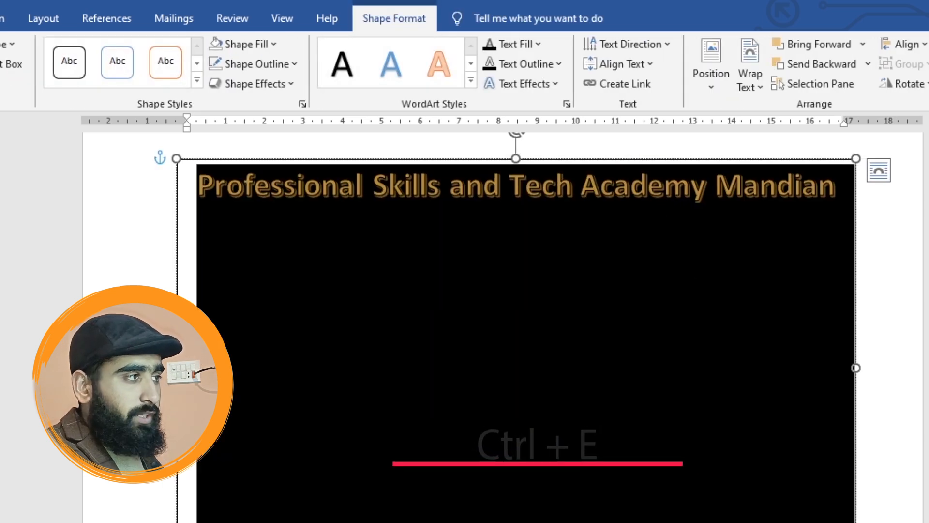
{"action": "left_click", "coordinate": [182, 159]}
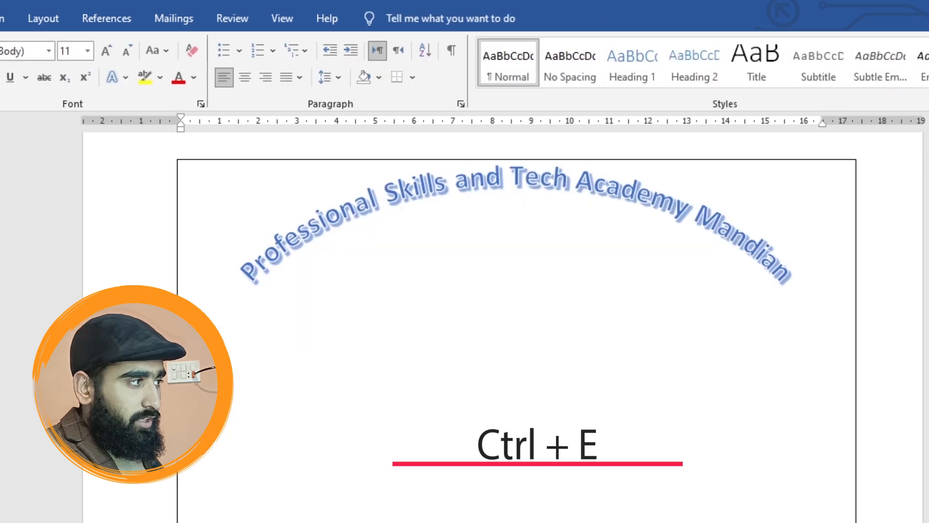
- Toggle the arched heading's centre alignment off and back on
{"action": "left_click", "coordinate": [442, 247]}
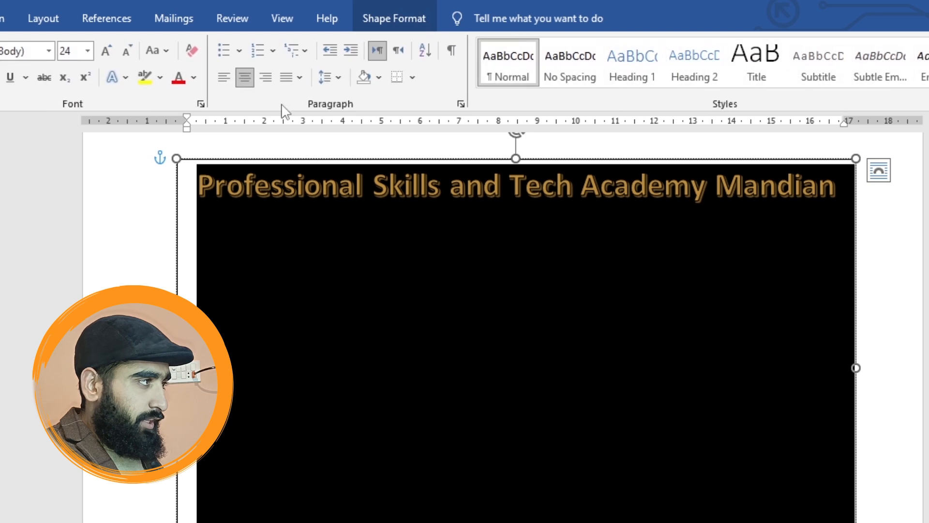
{"action": "left_click", "coordinate": [245, 77]}
{"action": "left_click", "coordinate": [246, 77]}
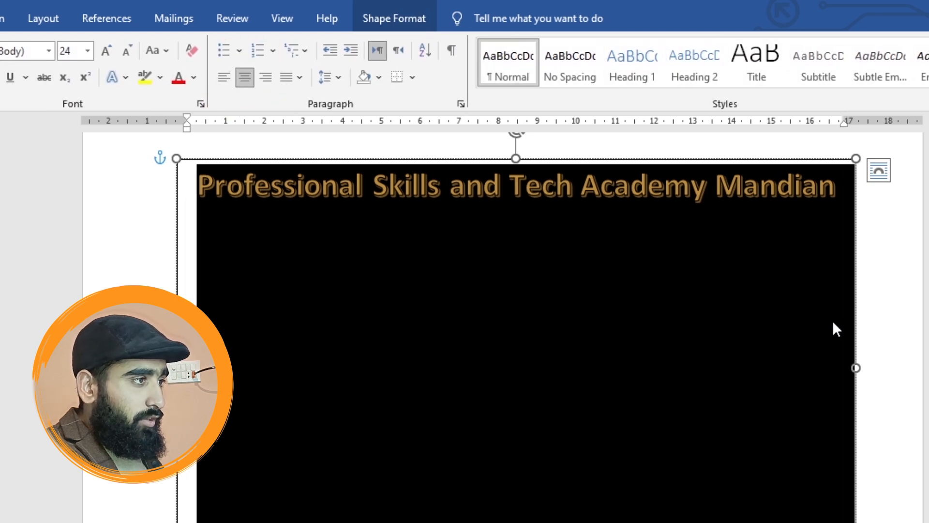
{"action": "left_click", "coordinate": [916, 328]}
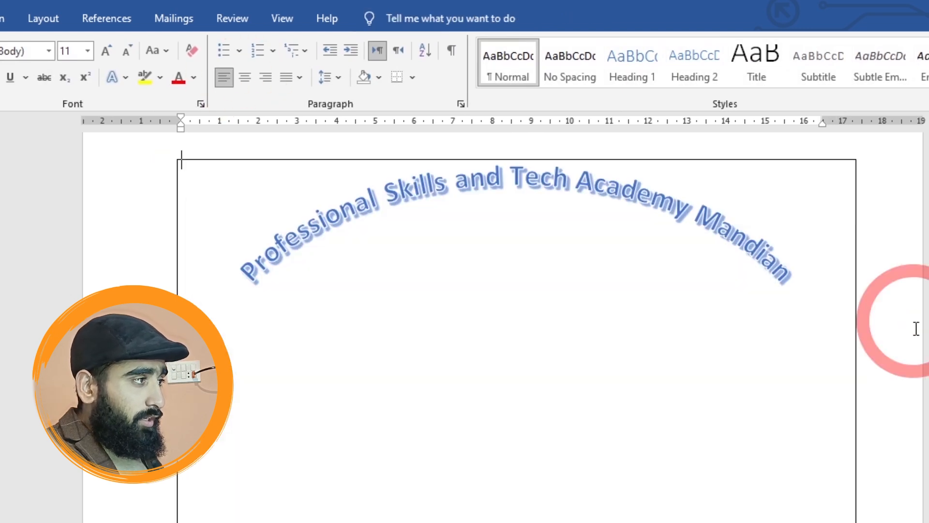
- Extend the text box further down and enlarge the arched heading text to size 36
{"action": "left_click", "coordinate": [572, 195]}
{"action": "left_click_drag", "start_coordinate": [516, 520], "coordinate": [516, 521]}
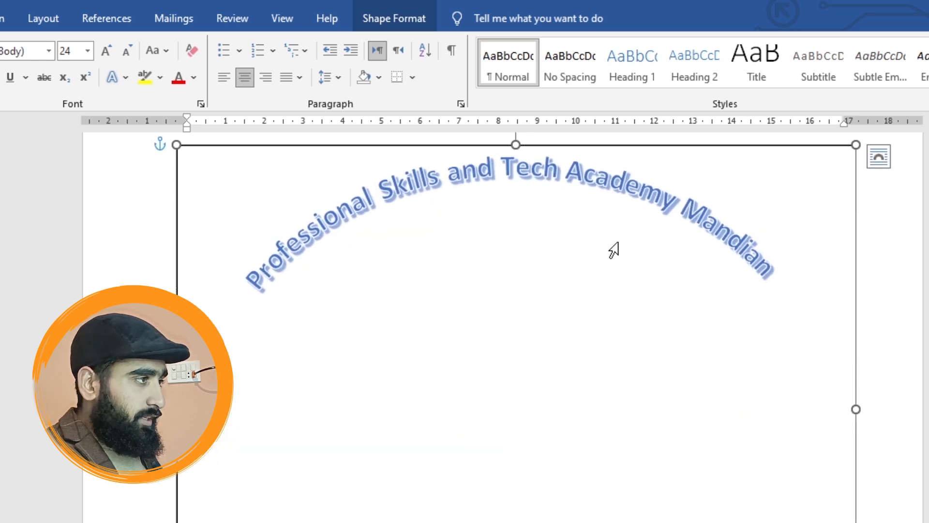
{"action": "triple_click", "coordinate": [498, 177]}
{"action": "key", "text": "ctrl+shift+period"}
{"action": "key", "text": "ctrl+shift+period"}
{"action": "key", "text": "ctrl+shift+period"}
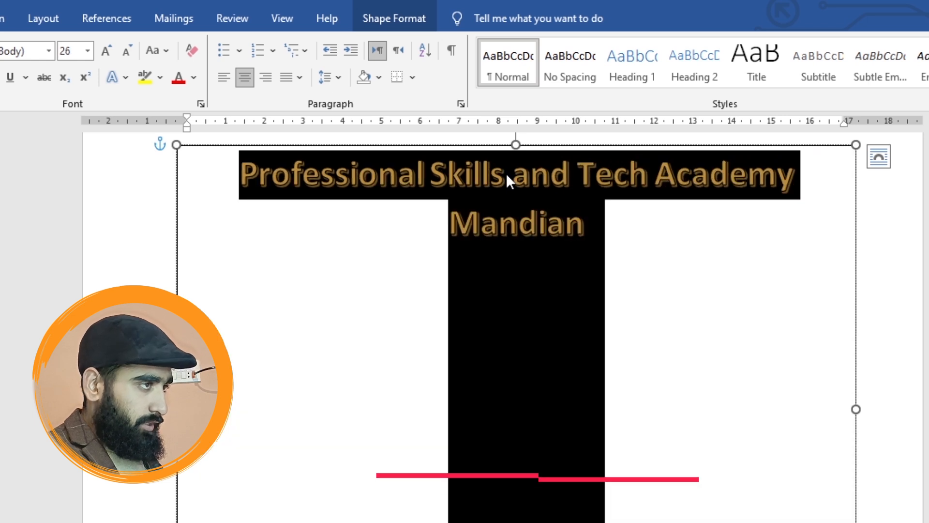
{"action": "left_click", "coordinate": [181, 142]}
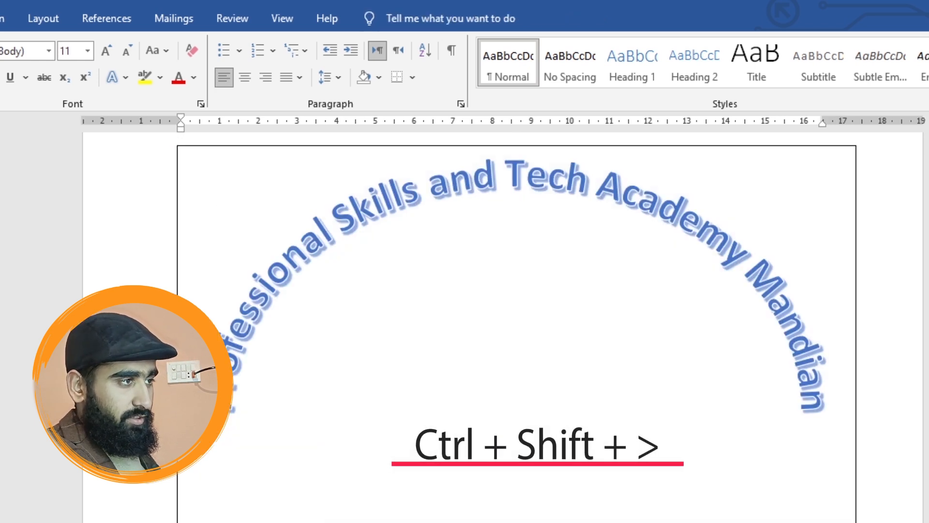
- Set the shape fill of the arched heading's text box to No Fill
{"action": "scroll", "coordinate": [516, 300], "scroll_direction": "down", "scroll_amount": 2}
{"action": "scroll", "coordinate": [765, 330], "scroll_direction": "up", "scroll_amount": 2}
{"action": "scroll", "coordinate": [765, 329], "scroll_direction": "down", "scroll_amount": 2}
{"action": "scroll", "coordinate": [758, 351], "scroll_direction": "down", "scroll_amount": 3}
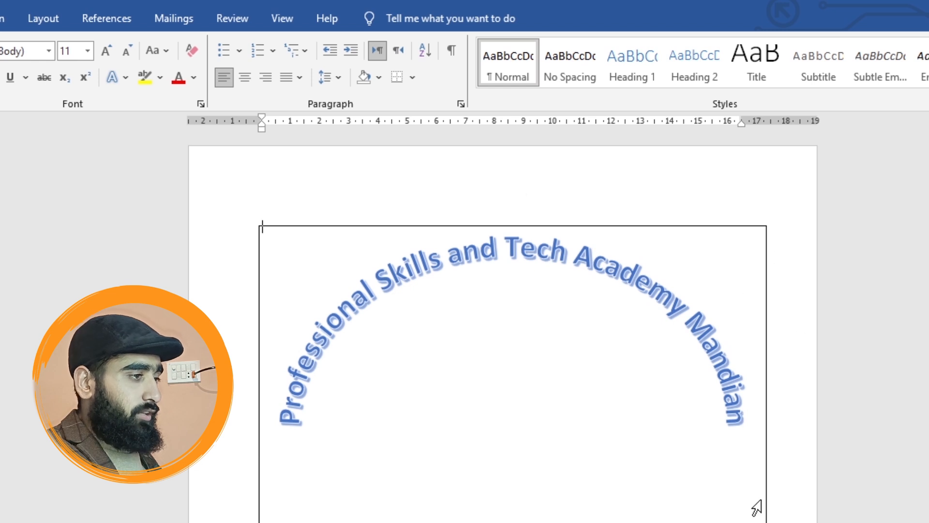
{"action": "left_click", "coordinate": [766, 505]}
{"action": "left_click", "coordinate": [766, 516]}
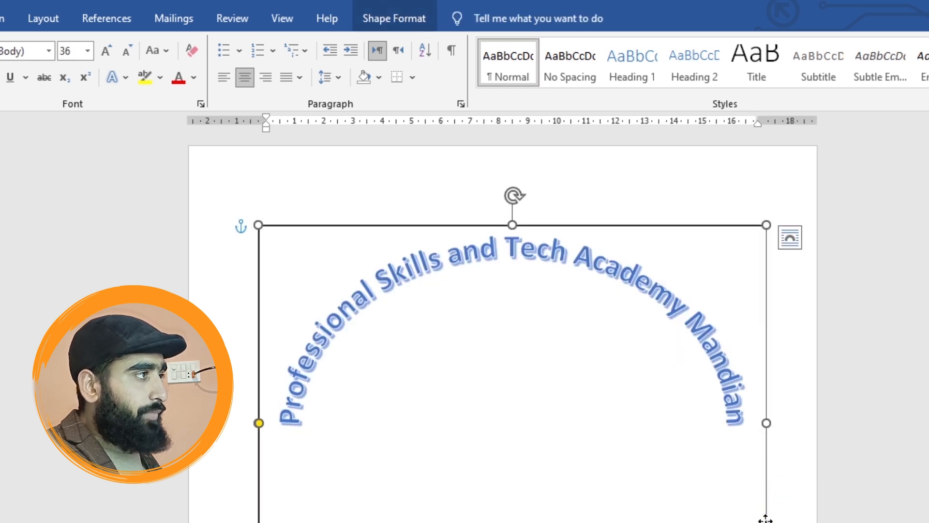
{"action": "left_click", "coordinate": [386, 18]}
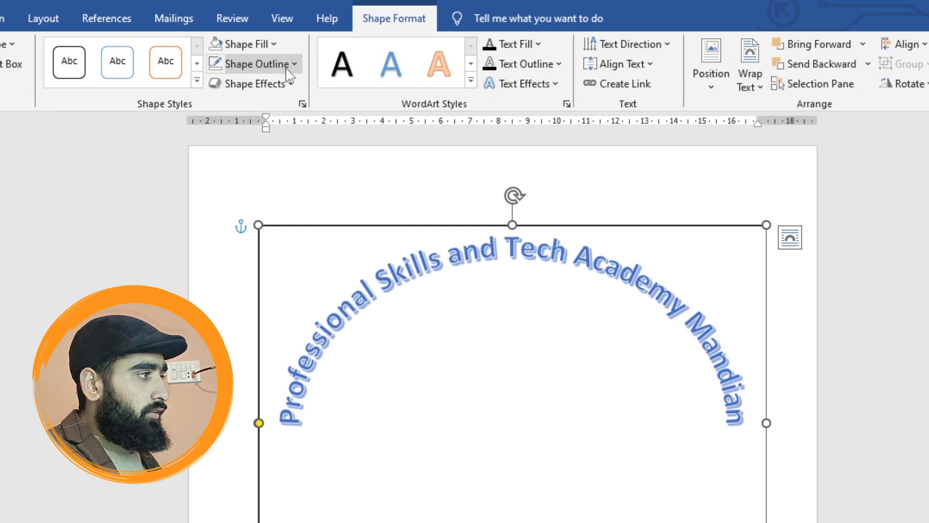
{"action": "left_click", "coordinate": [272, 43]}
{"action": "left_click", "coordinate": [248, 262]}
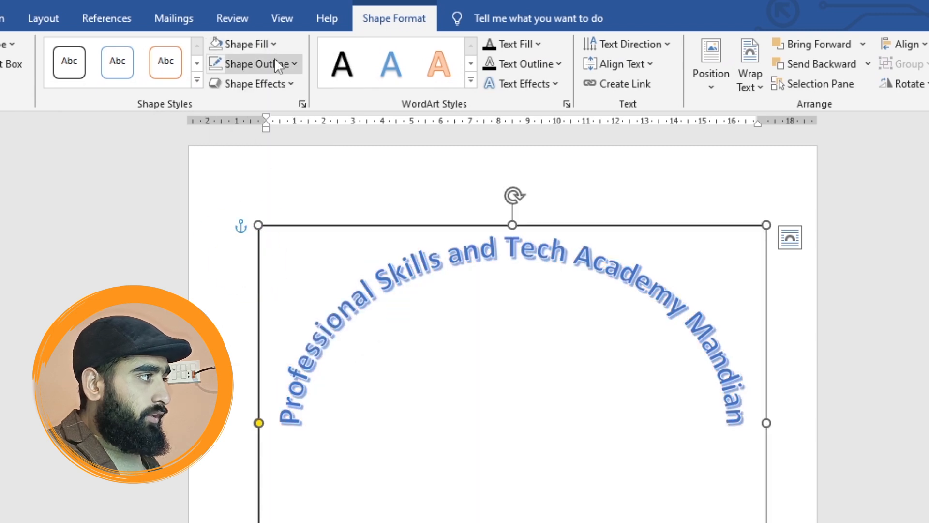
- Set the shape outline of the arched heading's text box to No Outline
{"action": "left_click", "coordinate": [274, 65]}
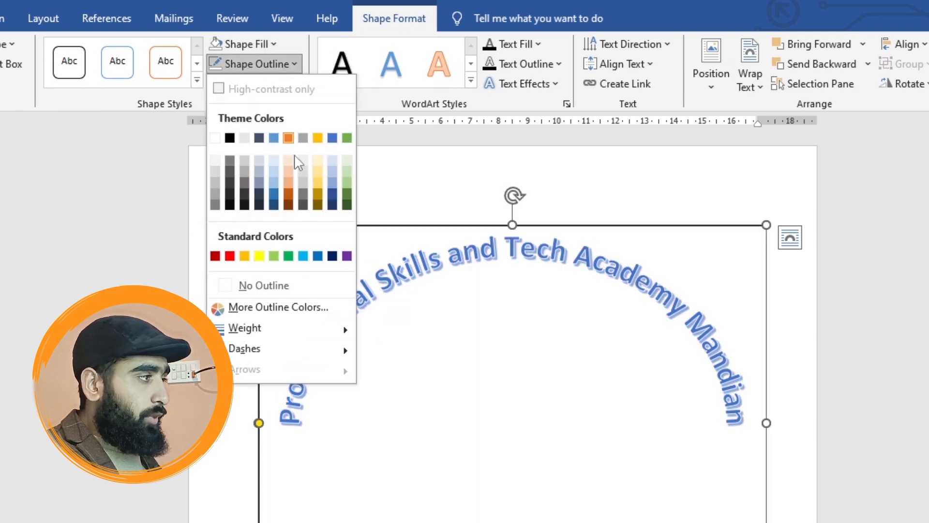
{"action": "left_click", "coordinate": [269, 289]}
{"action": "left_click", "coordinate": [262, 226]}
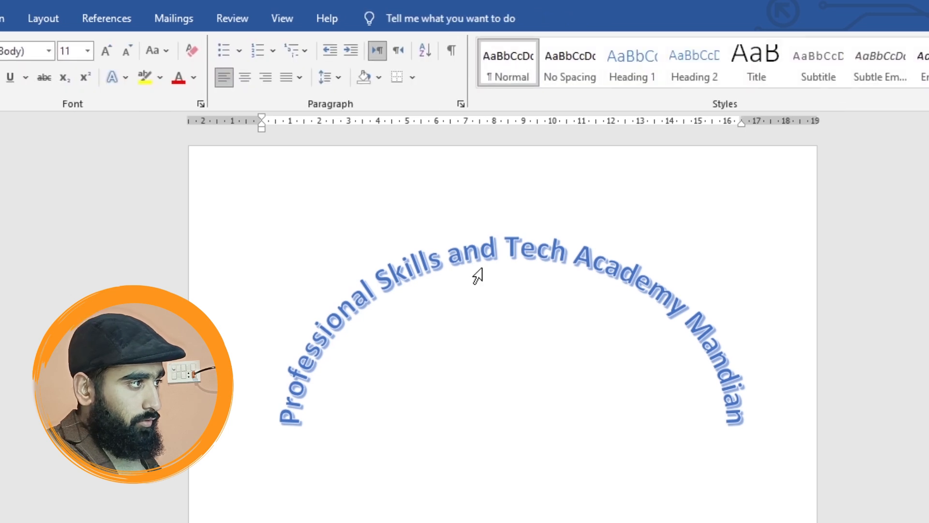
- Move the arched heading's text box up, close to the top edge of the page
{"action": "left_click_drag", "start_coordinate": [477, 275], "coordinate": [470, 259]}
{"action": "left_click_drag", "start_coordinate": [417, 223], "coordinate": [417, 152]}
{"action": "left_click", "coordinate": [262, 226]}
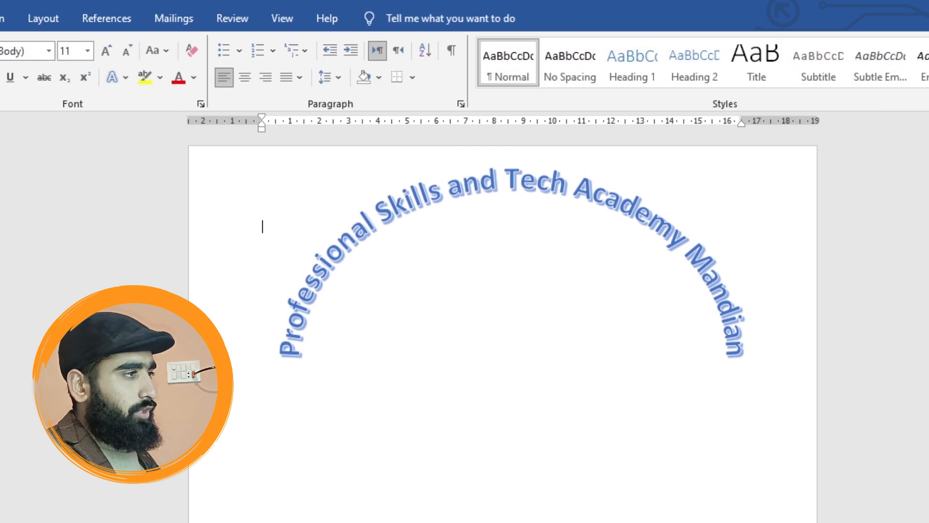